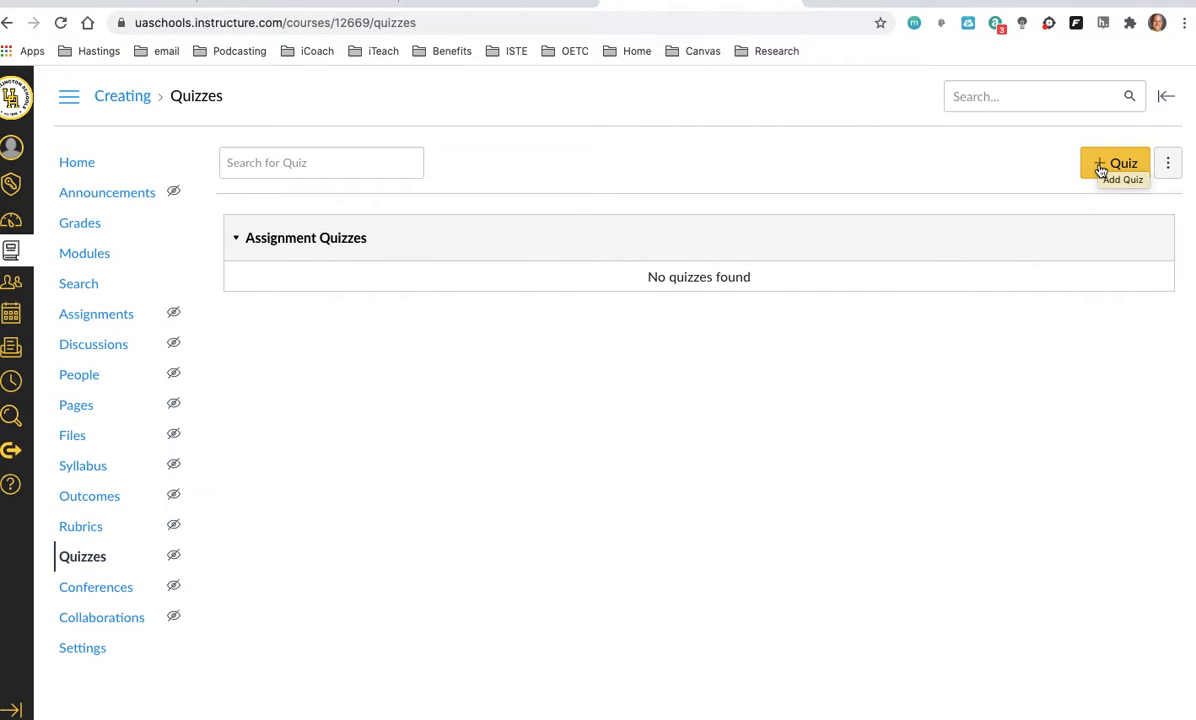
Step: Create a new quiz in the course using the Classic Quizzes engine
click(1101, 168)
click(434, 330)
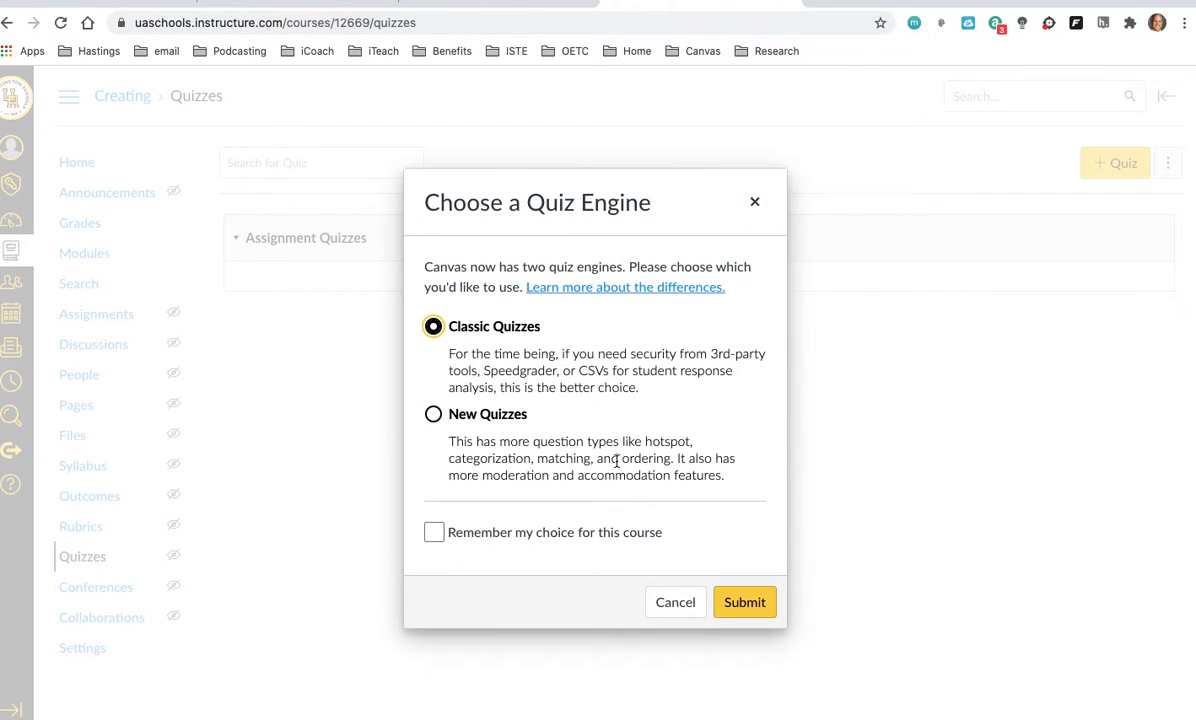
click(740, 606)
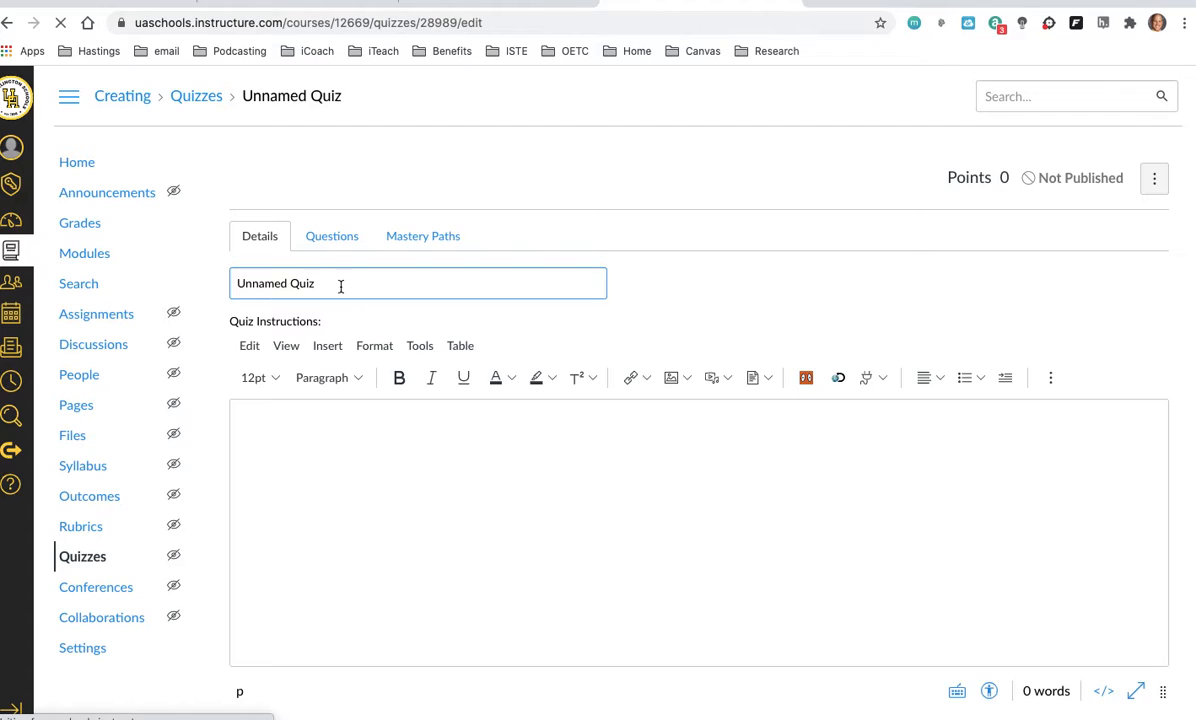
Step: Title the new quiz Migrate and look over its options
drag(339, 285, 229, 289)
text(Mi)
click(259, 324)
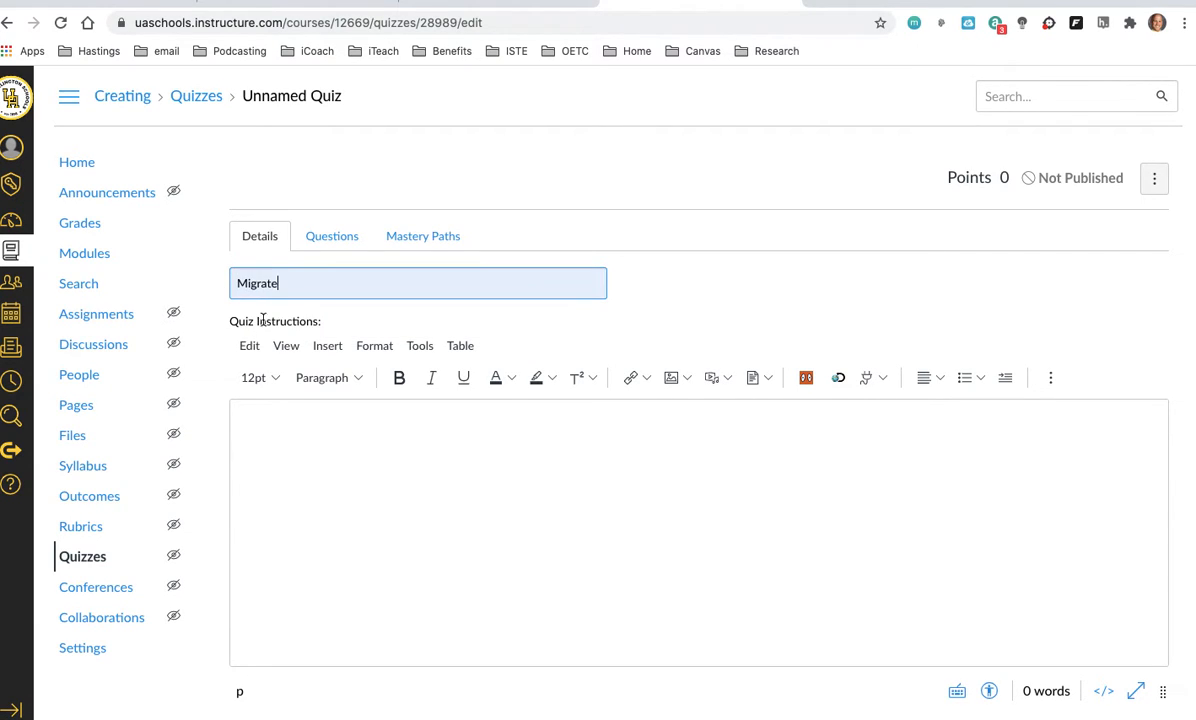
scroll(419, 345, down, 3)
click(388, 369)
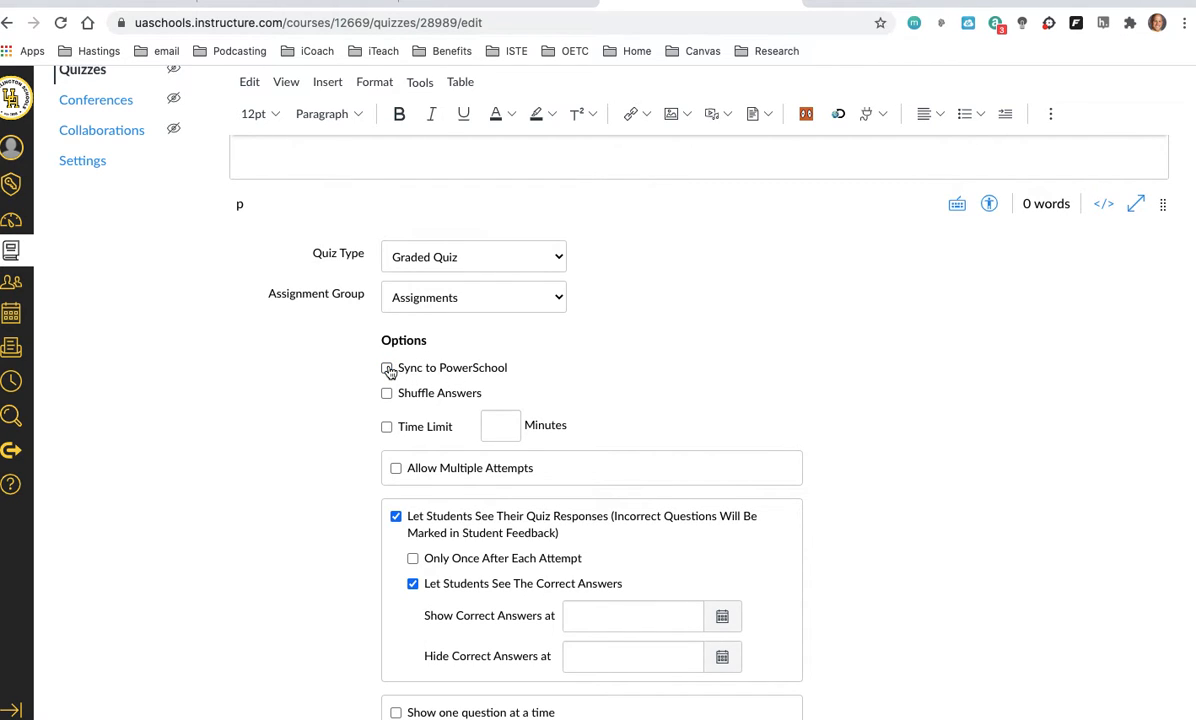
scroll(310, 345, up, 5)
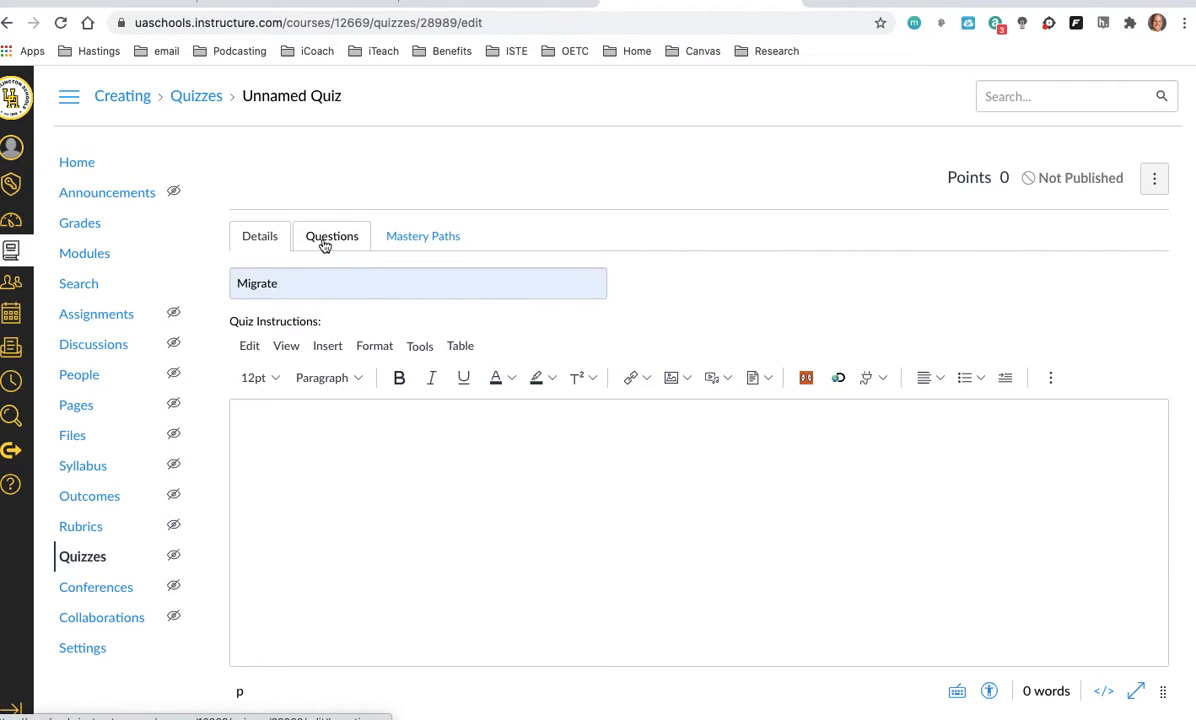
Step: Find the quiz questions in the "0-3 Adding and Subtracting" question bank and add all of them to the quiz with no group
click(324, 244)
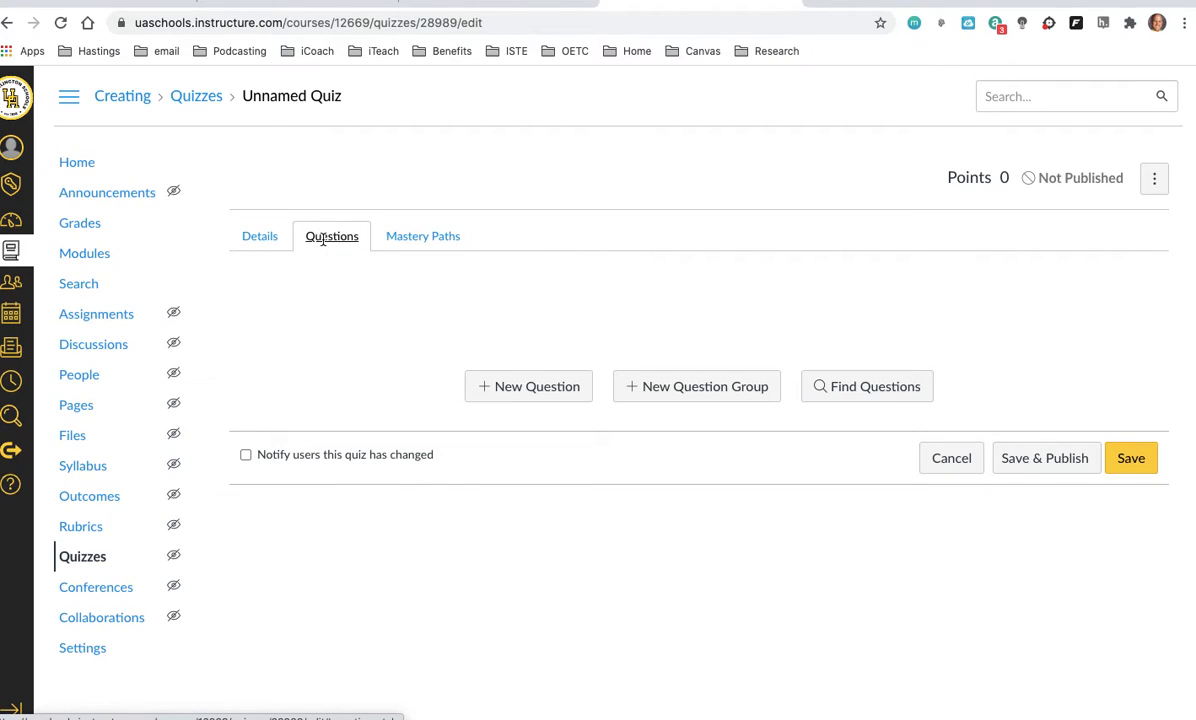
click(839, 396)
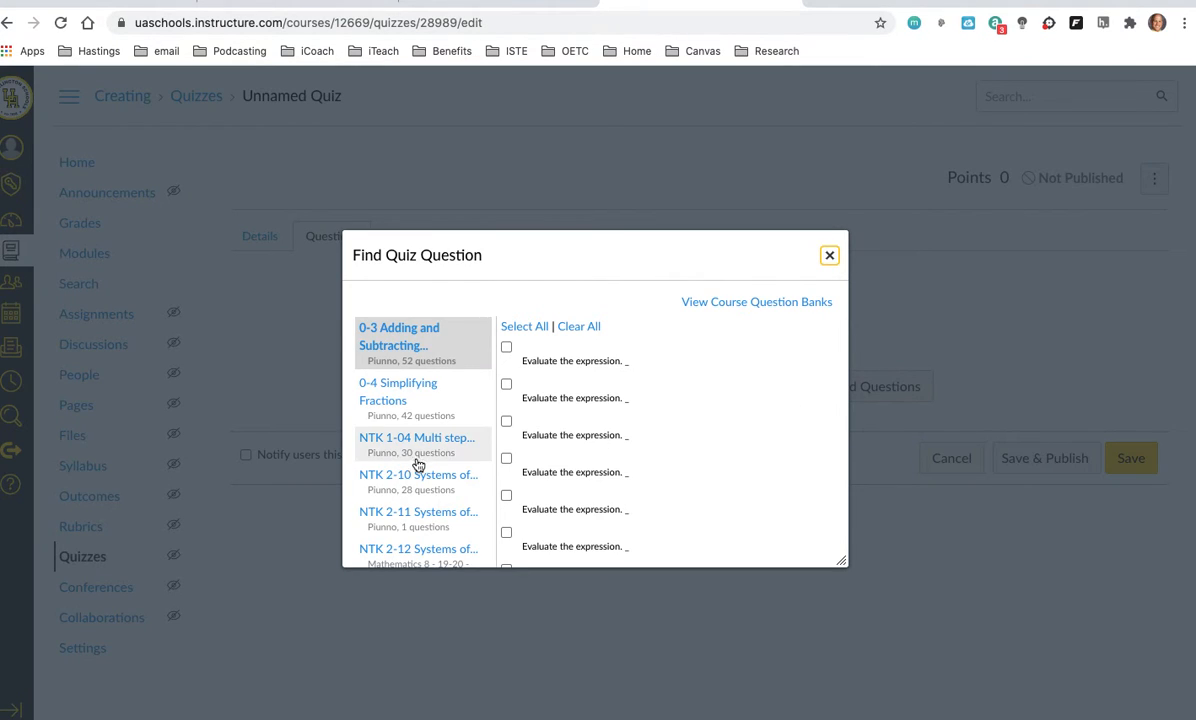
scroll(414, 459, down, 1)
scroll(413, 462, up, 1)
scroll(406, 510, down, 1)
scroll(406, 510, up, 1)
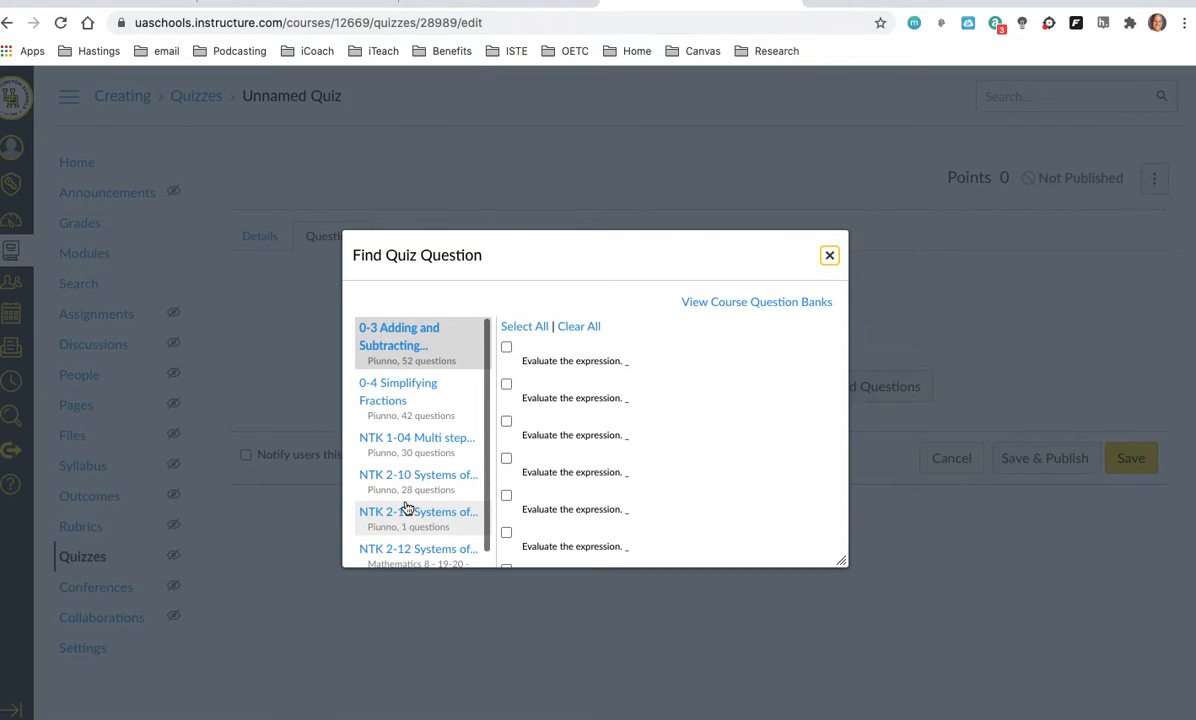
click(526, 328)
scroll(579, 408, down, 10)
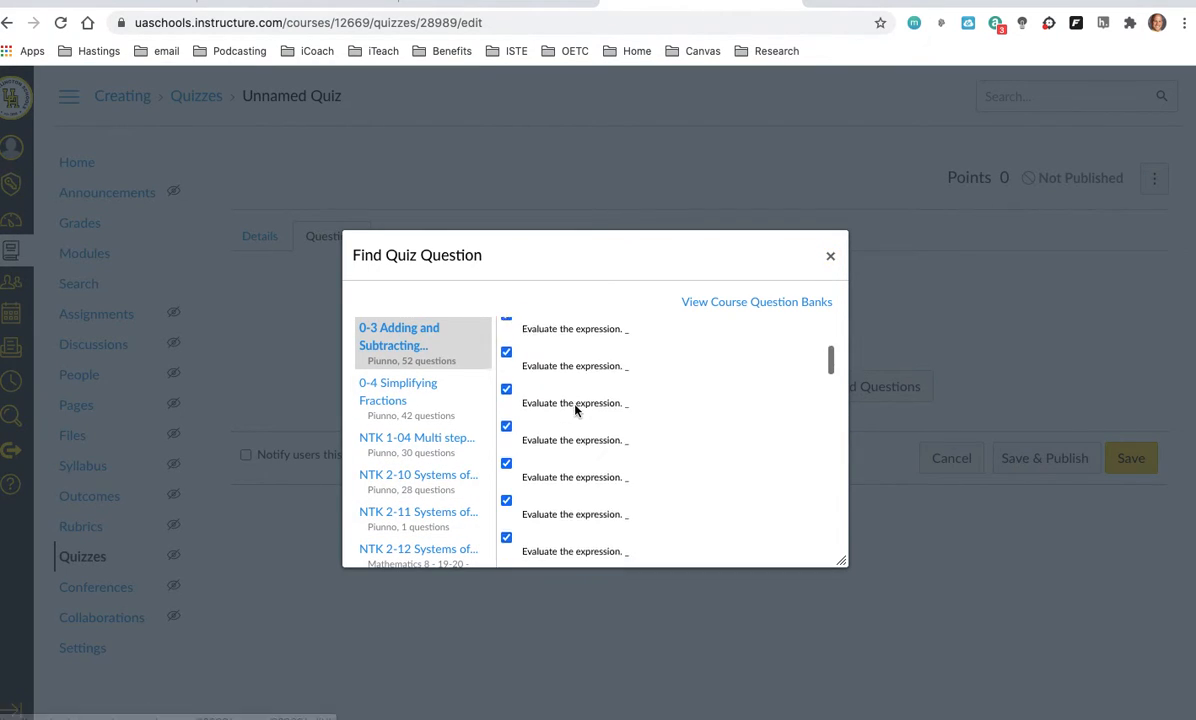
click(541, 451)
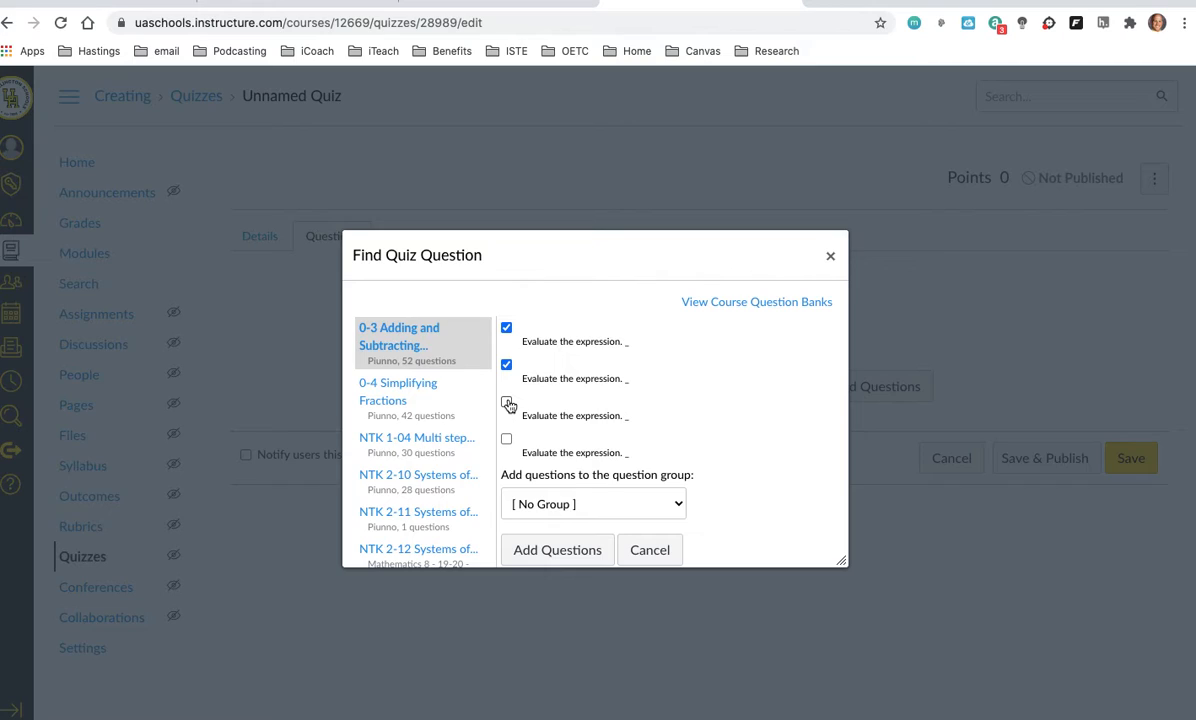
click(508, 403)
click(507, 441)
click(556, 551)
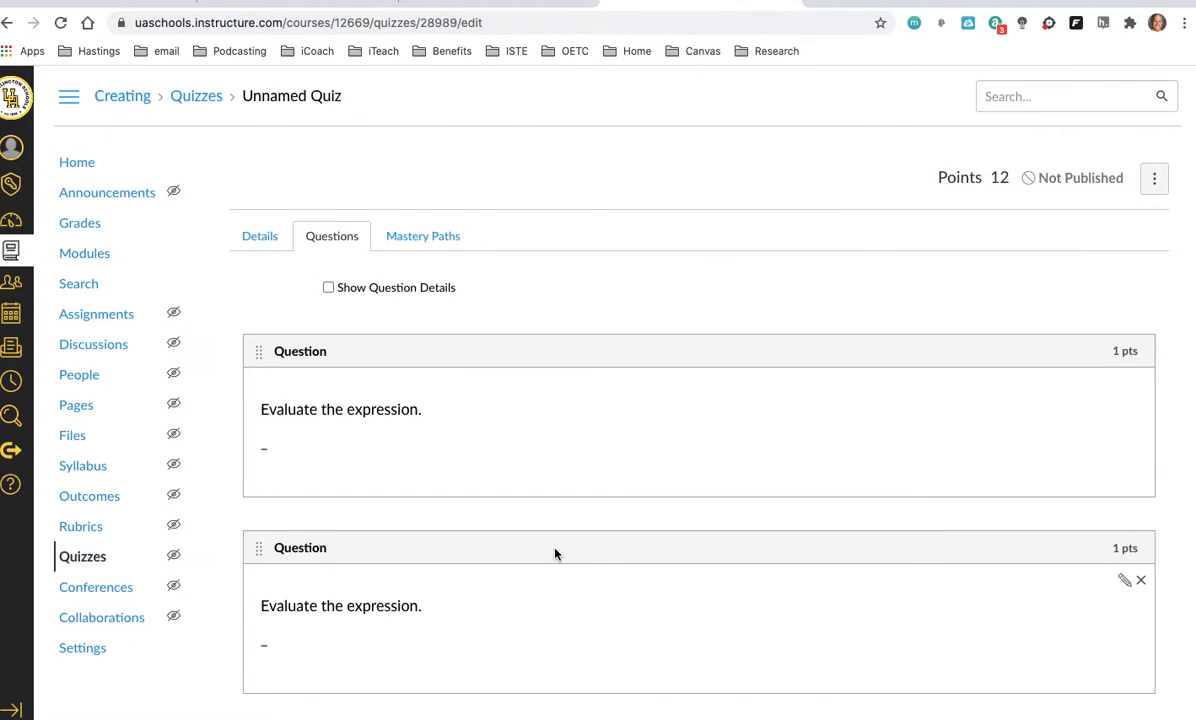
Step: Look over the added questions and save the Migrate quiz from its details without publishing it
scroll(659, 466, down, 1)
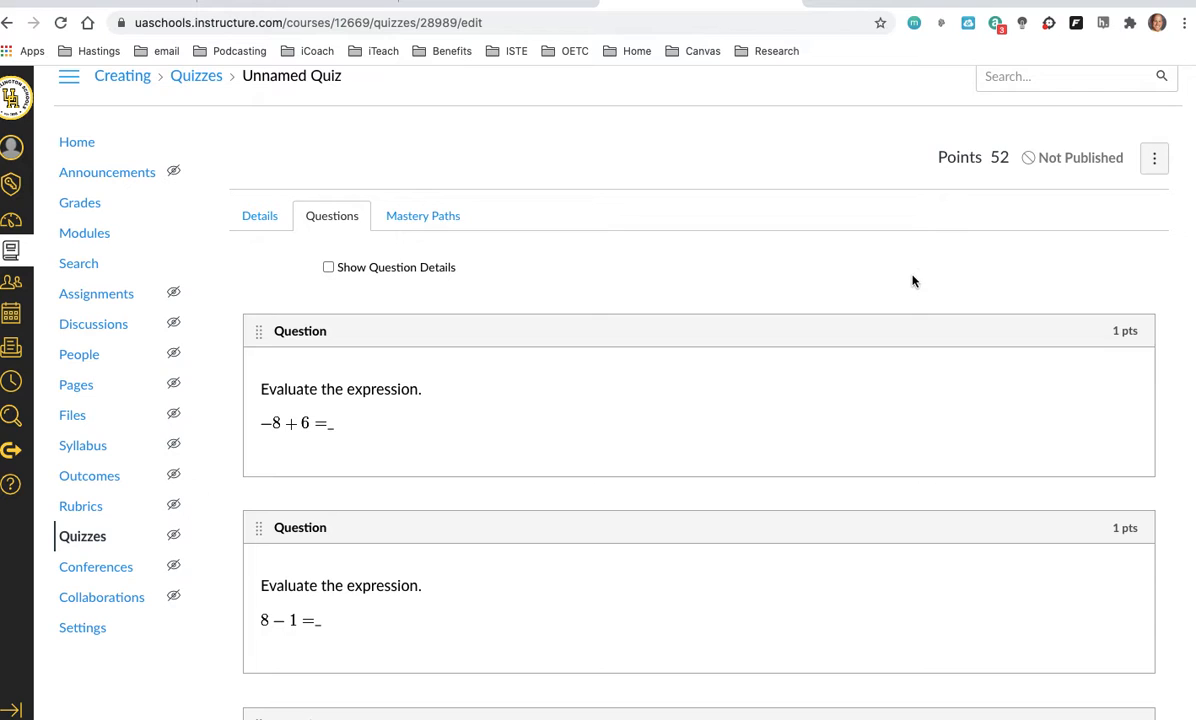
click(260, 217)
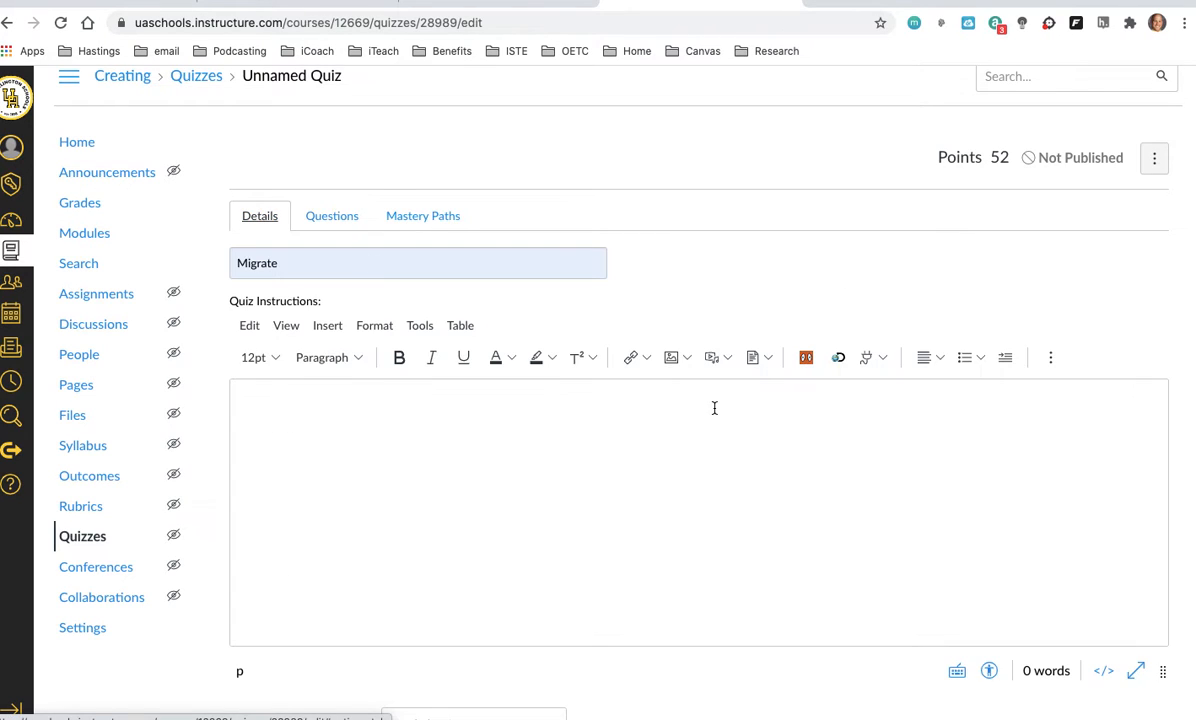
scroll(1008, 498, down, 15)
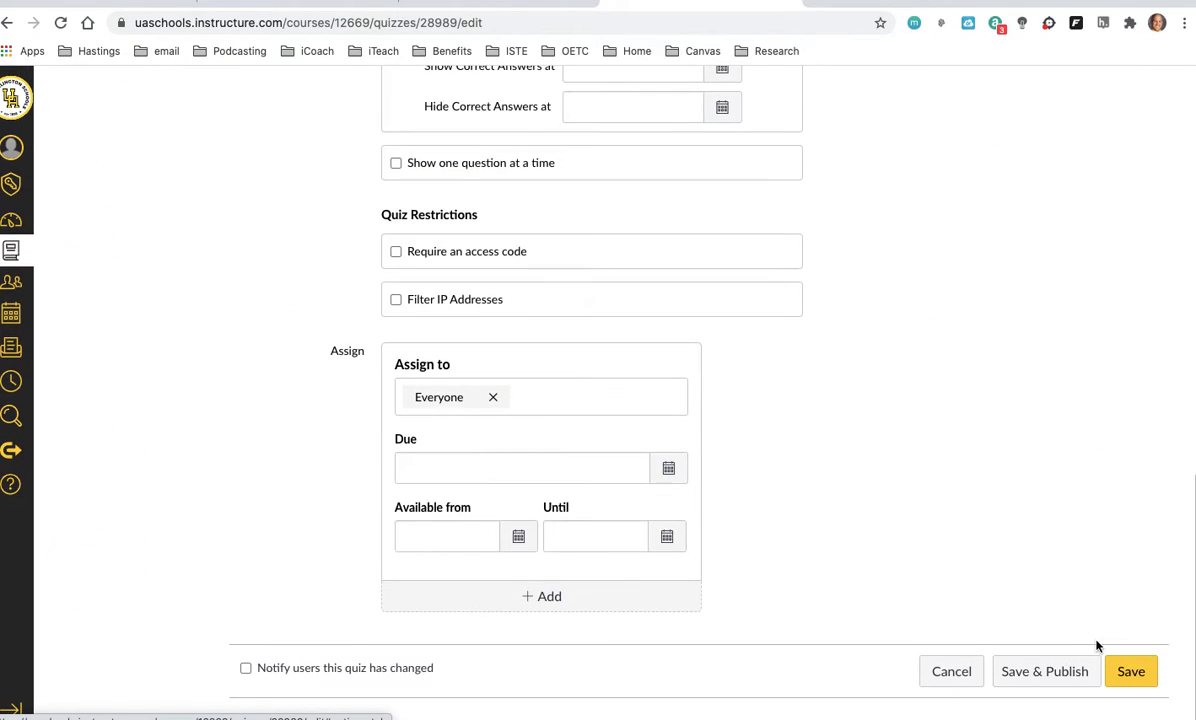
click(1147, 677)
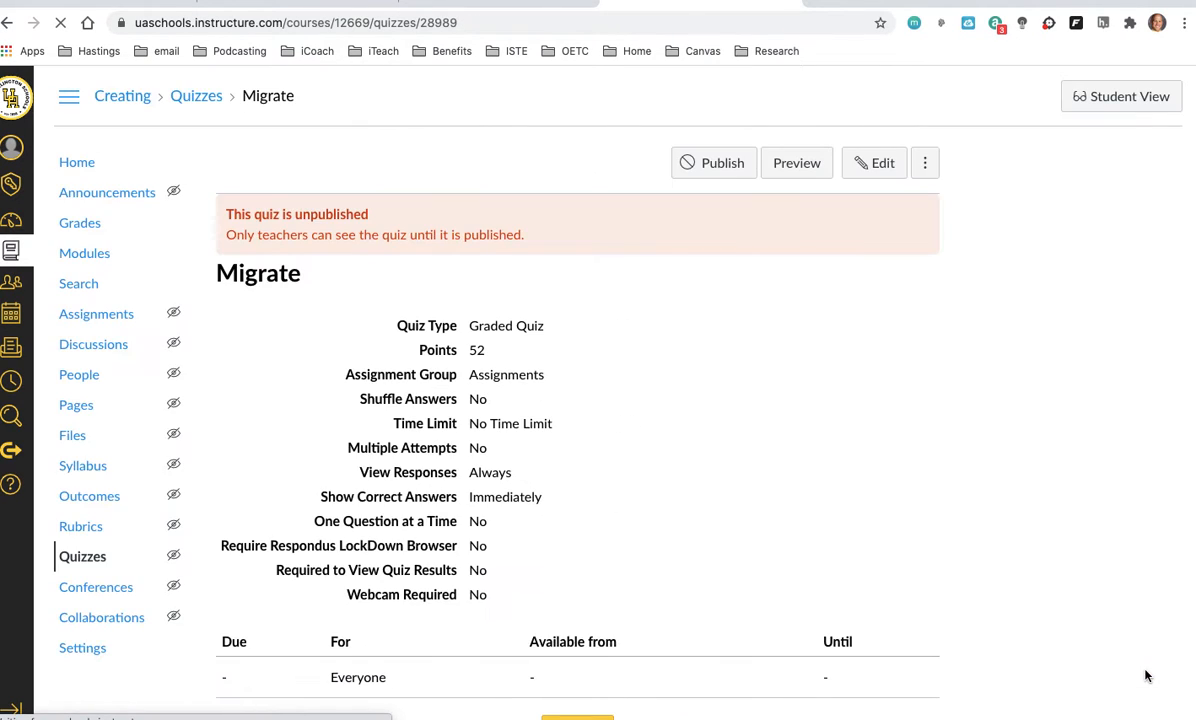
Step: Return to the course's quiz list and migrate the Migrate quiz to New Quizzes
click(101, 560)
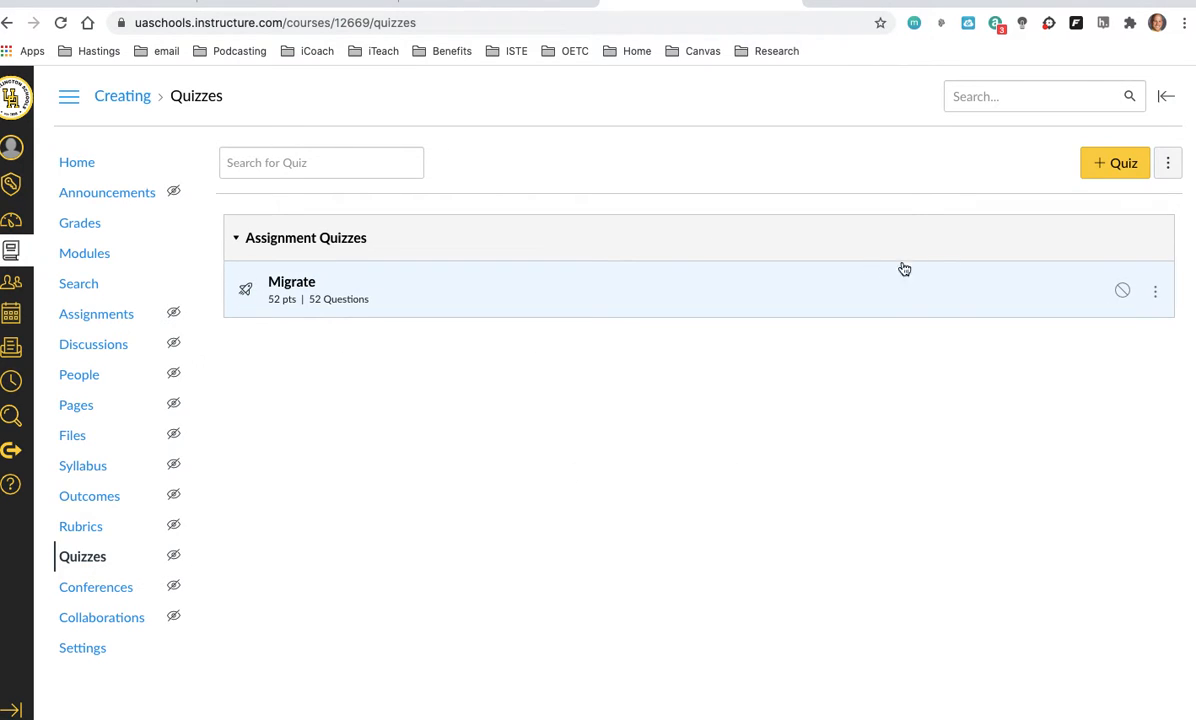
click(1156, 295)
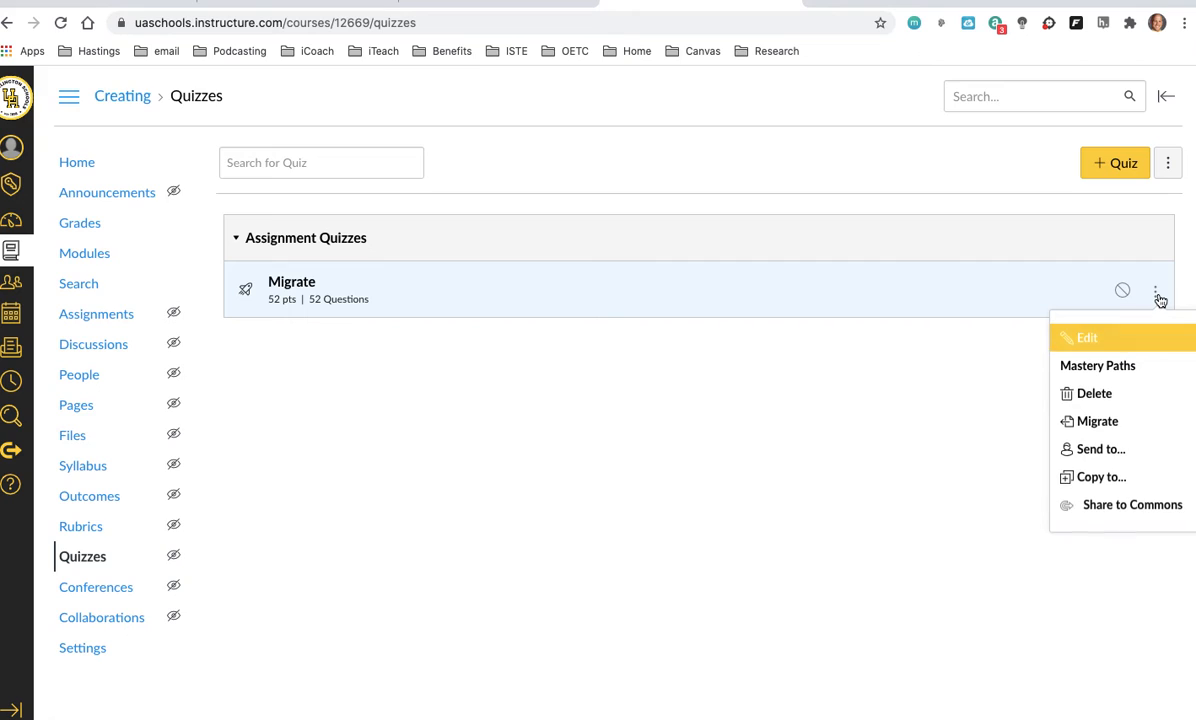
click(1106, 425)
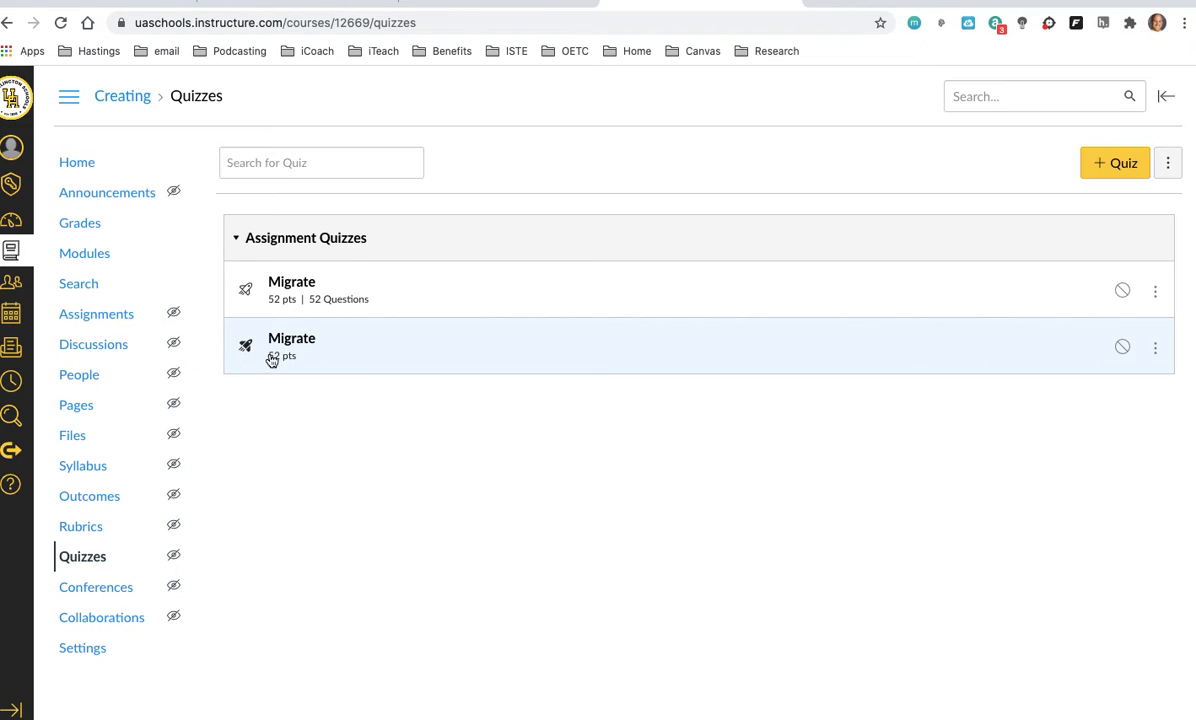
Step: Open the migrated copy of the quiz for building and review its imported questions
click(289, 343)
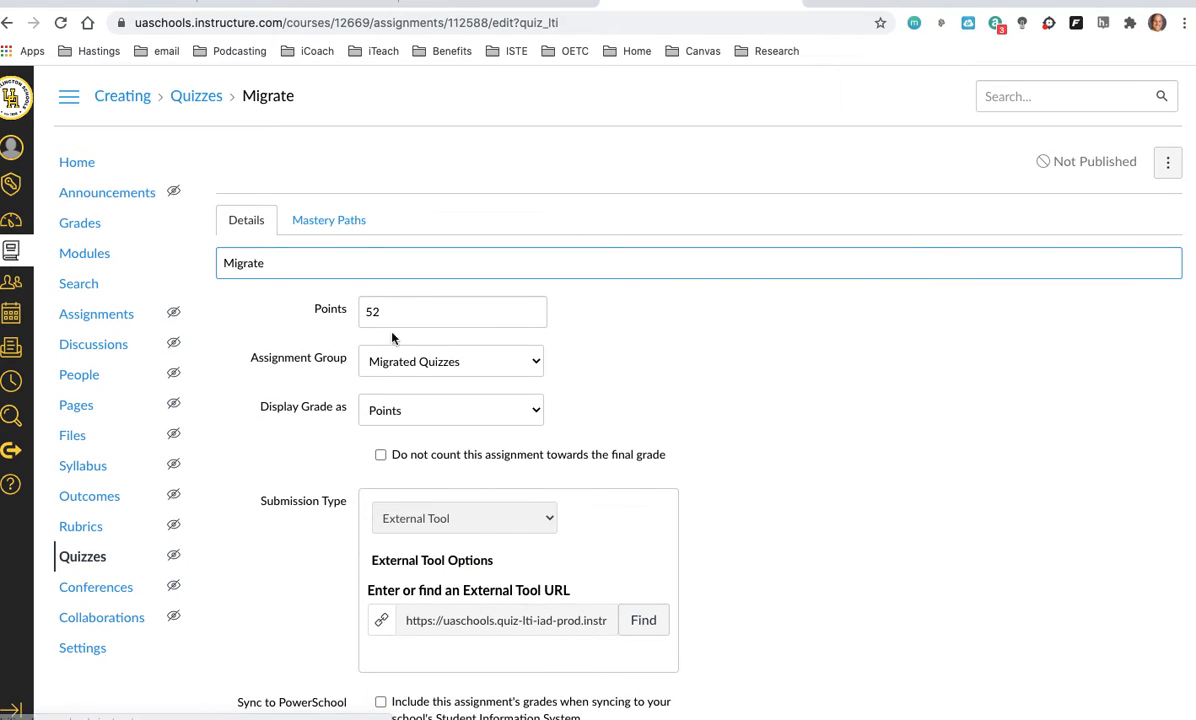
scroll(672, 357, down, 1)
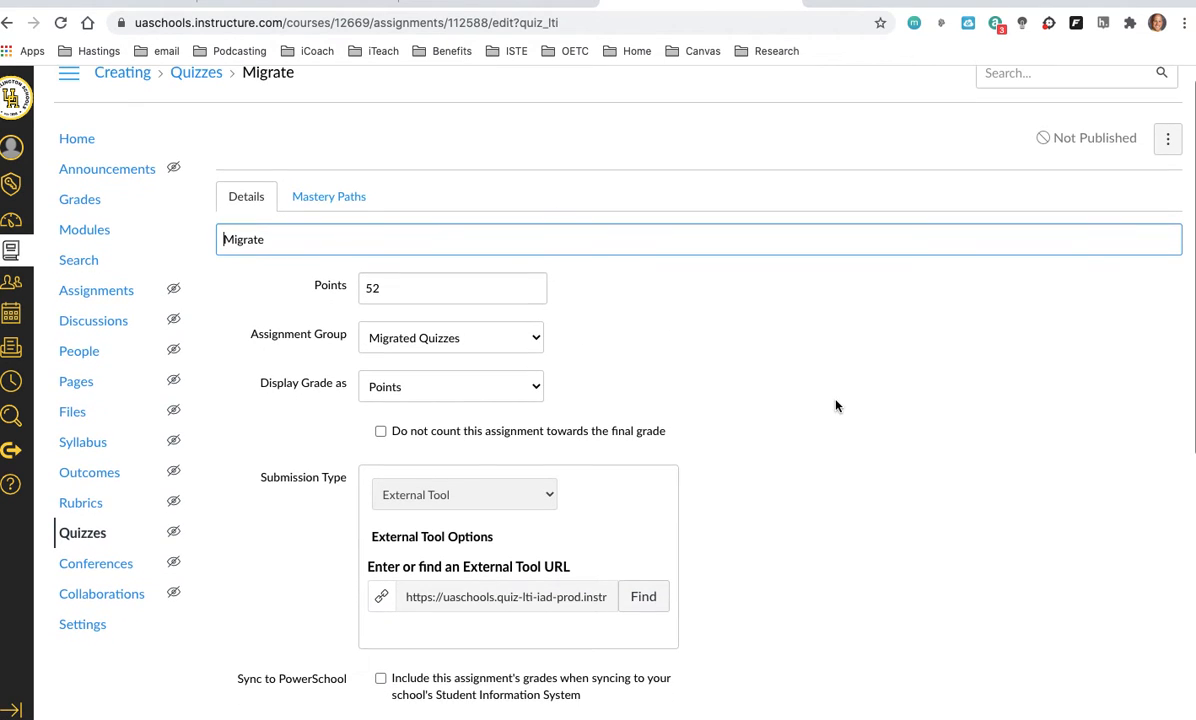
scroll(818, 418, down, 5)
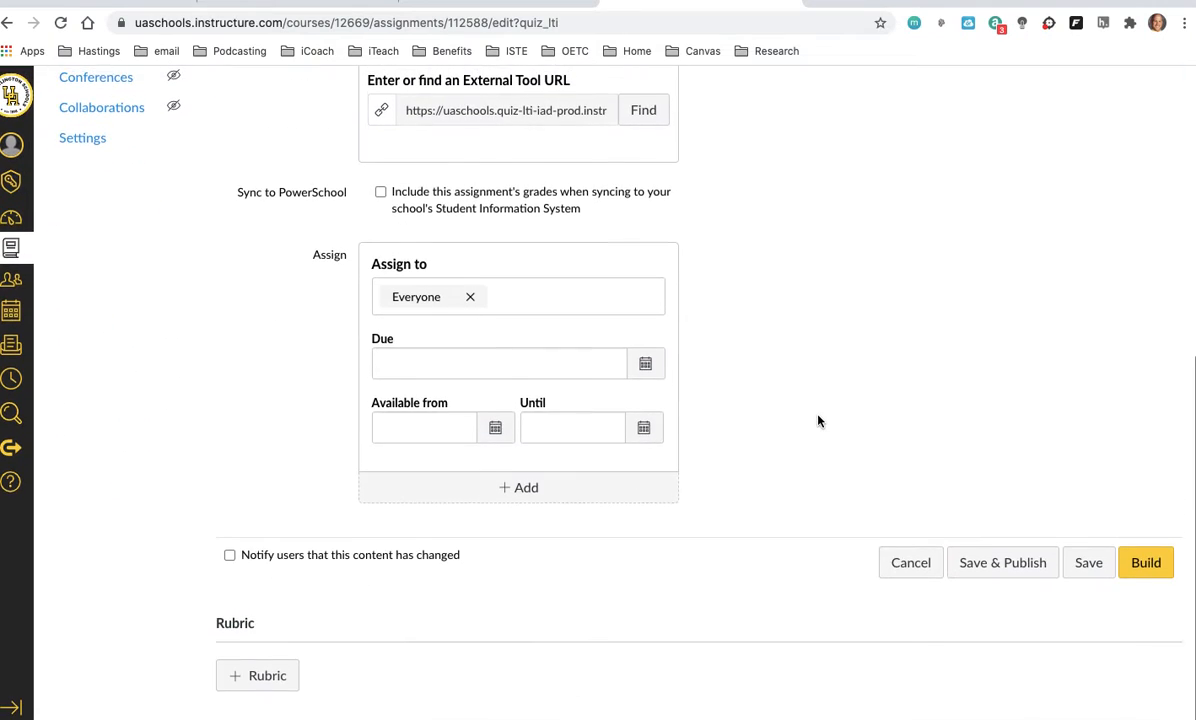
click(1146, 566)
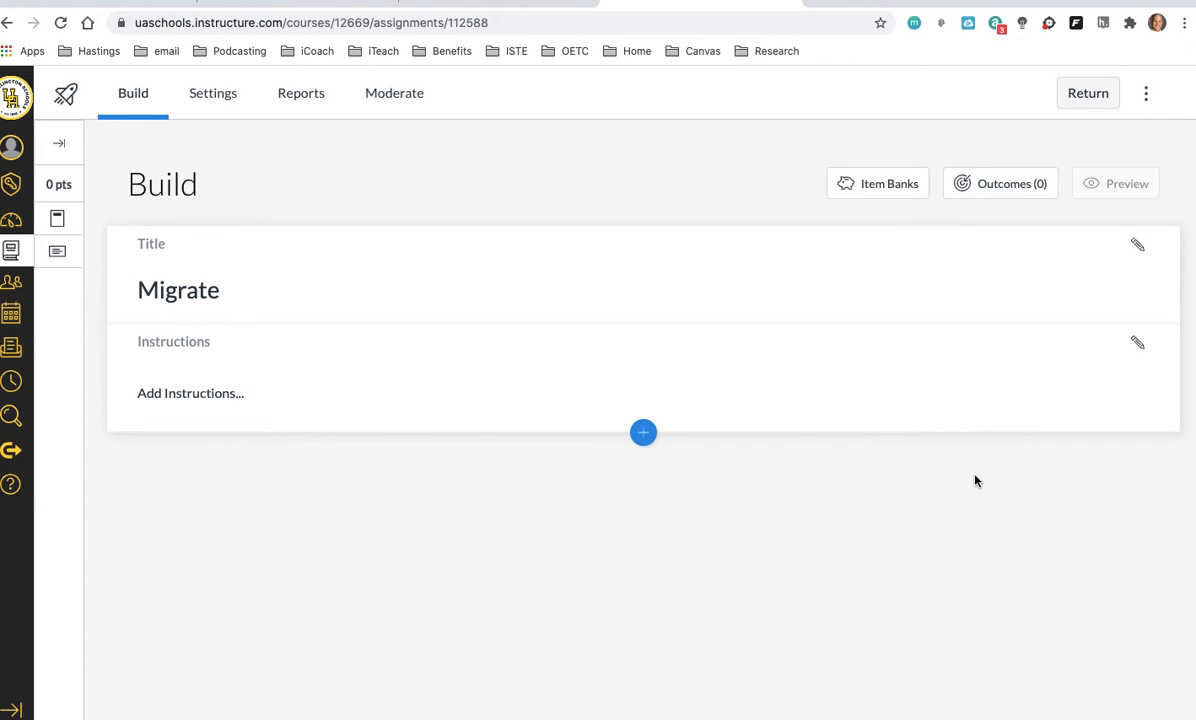
scroll(943, 483, down, 1)
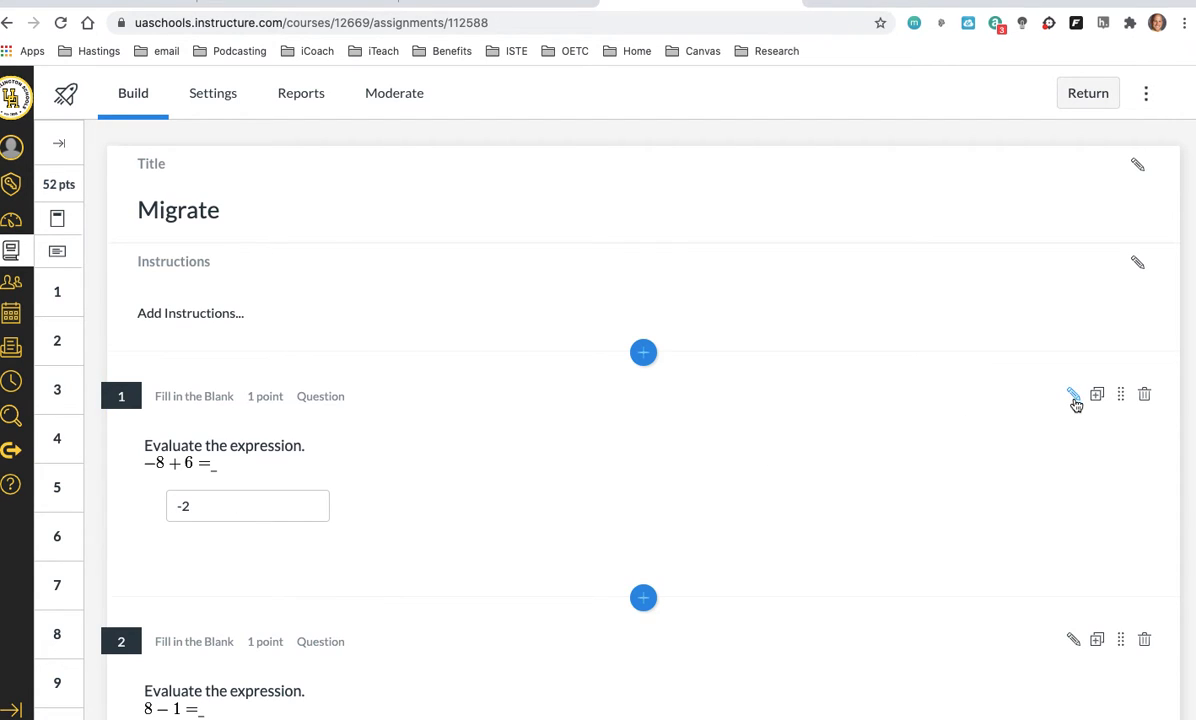
Step: Edit question 1 (−8 + 6) and add it to a new item bank titled Testing
scroll(975, 435, down, 1)
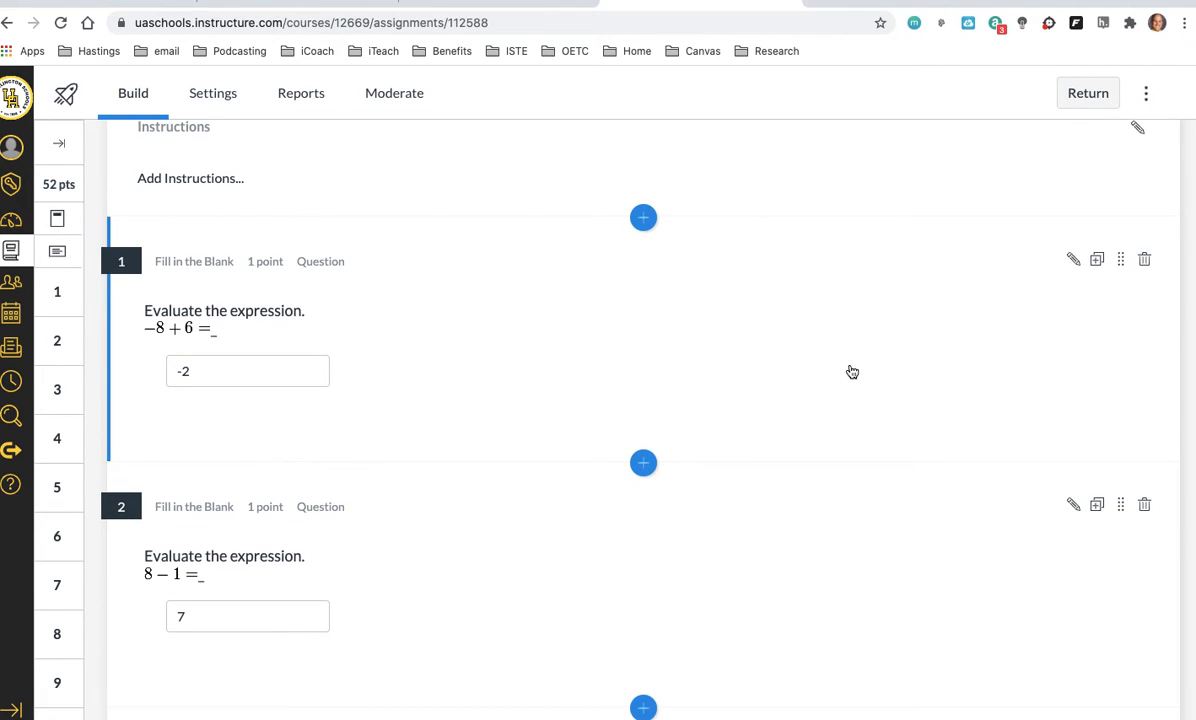
click(1071, 261)
scroll(656, 445, down, 3)
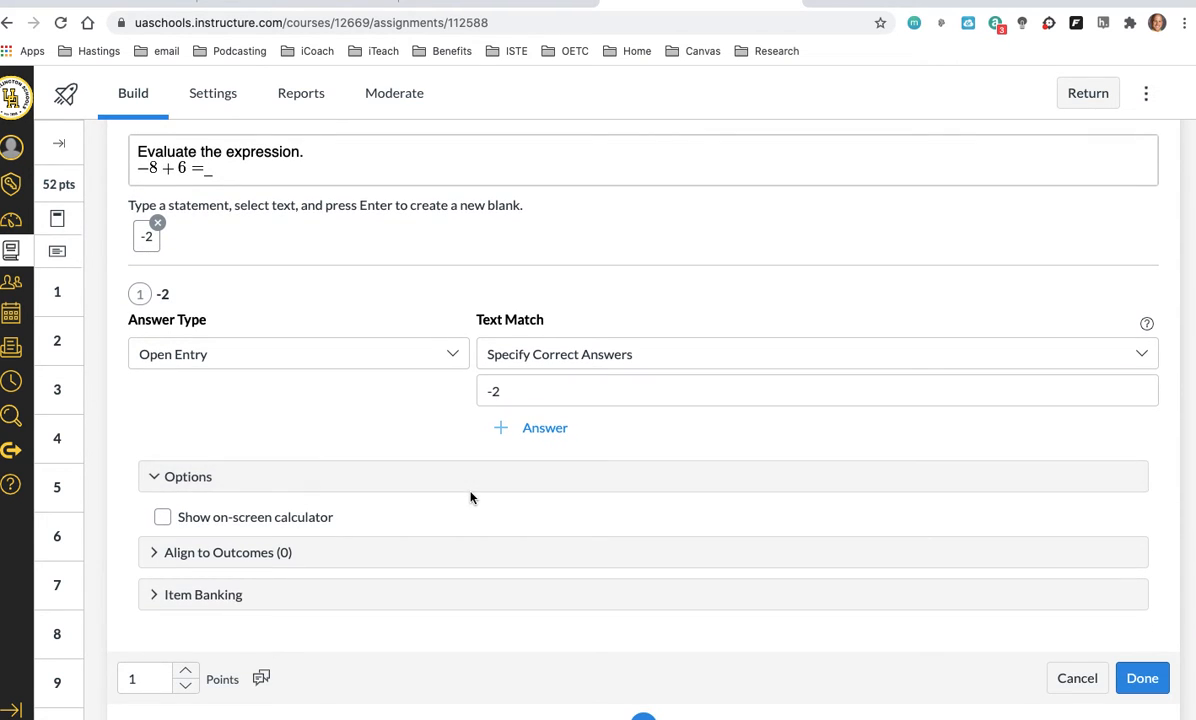
scroll(470, 497, down, 1)
click(156, 544)
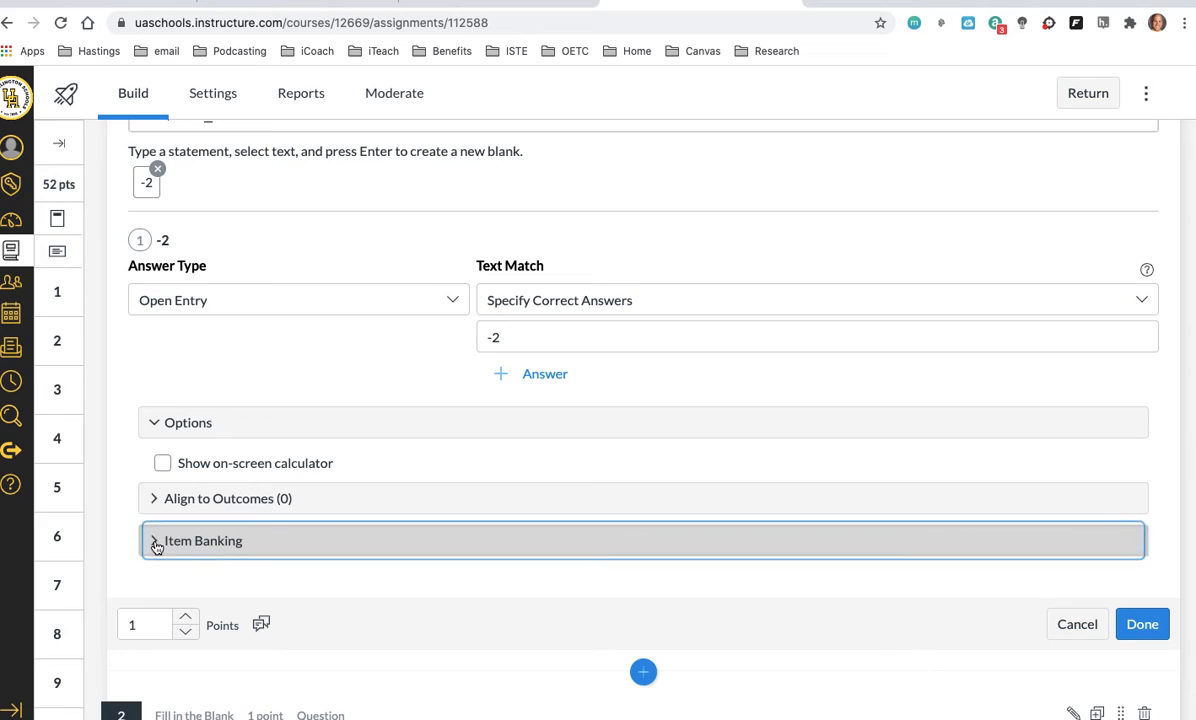
click(664, 598)
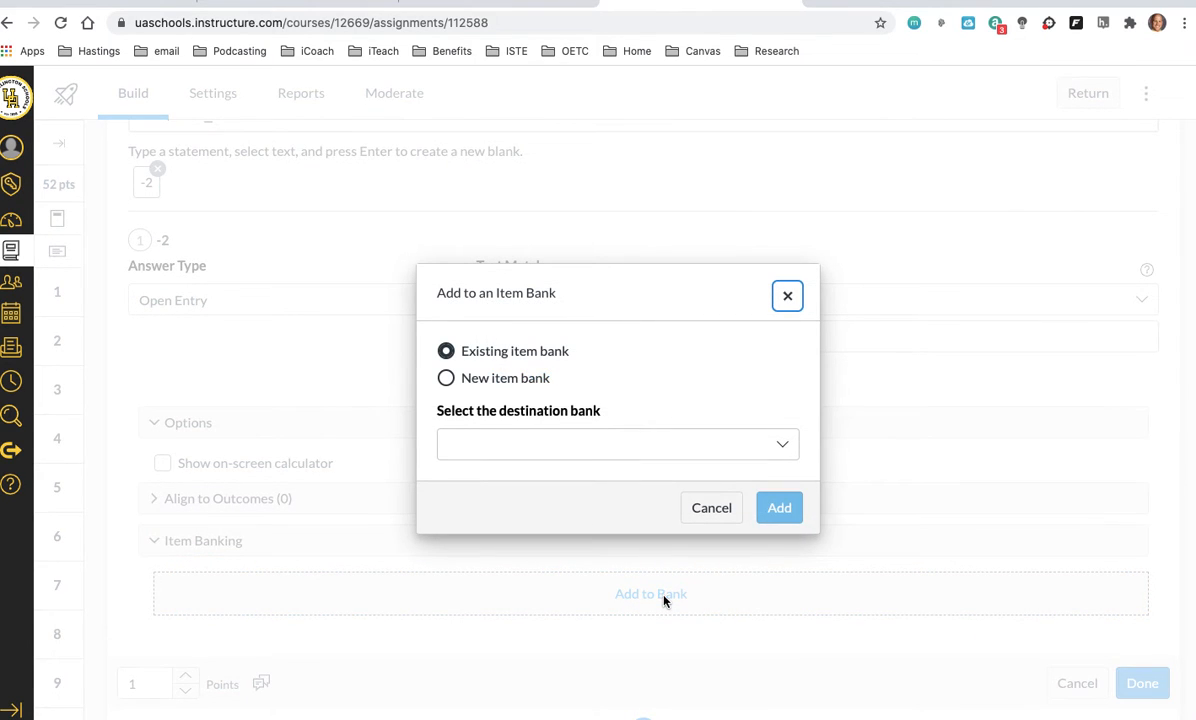
click(445, 381)
click(471, 452)
text(Testing)
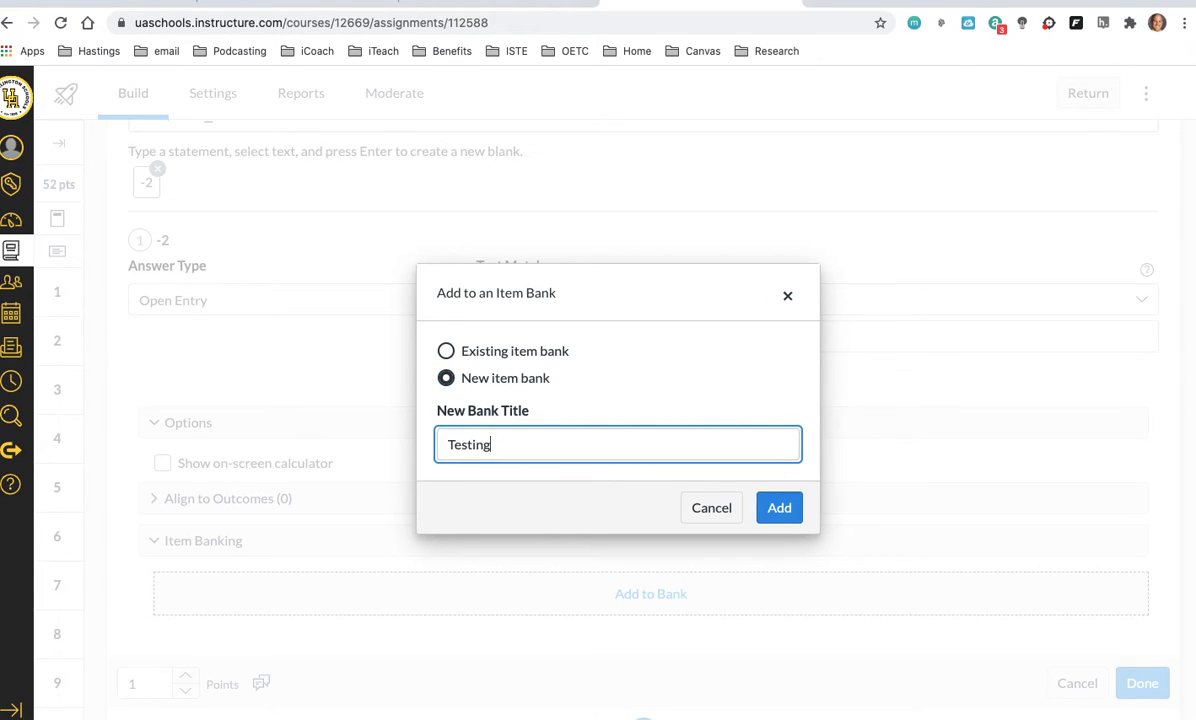
click(779, 508)
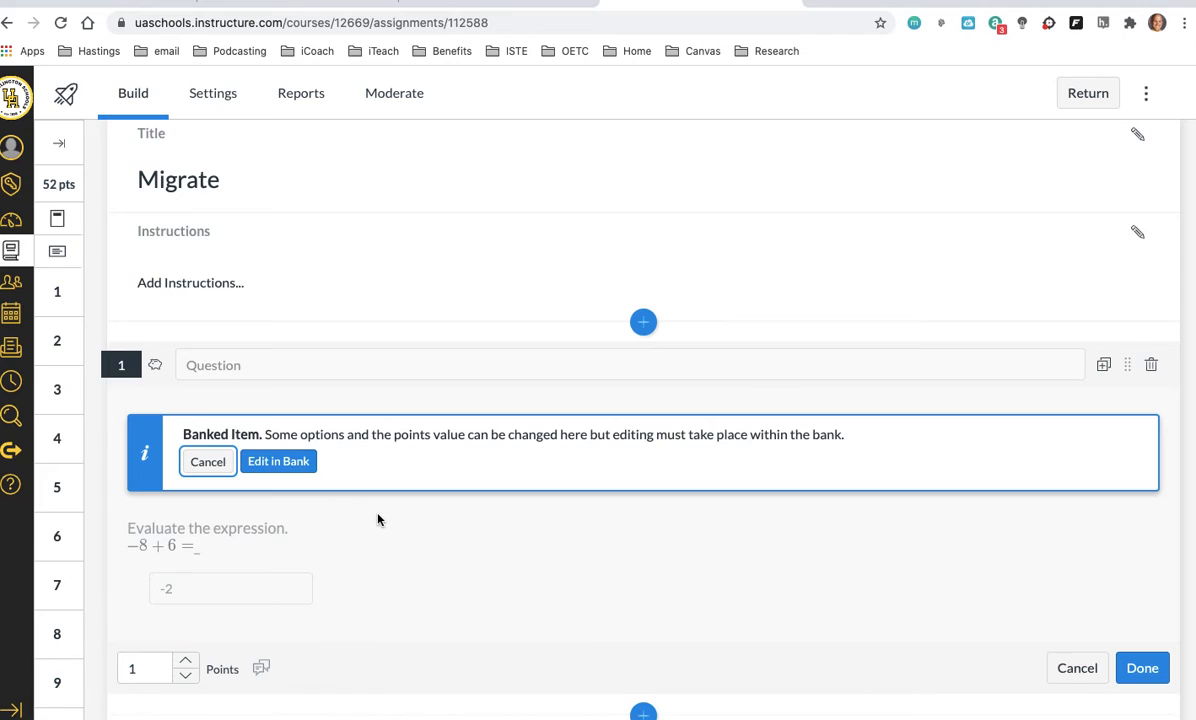
Step: Edit question 2 (8 − 1), add it to the existing Testing item bank, and finish editing the question
scroll(378, 519, down, 3)
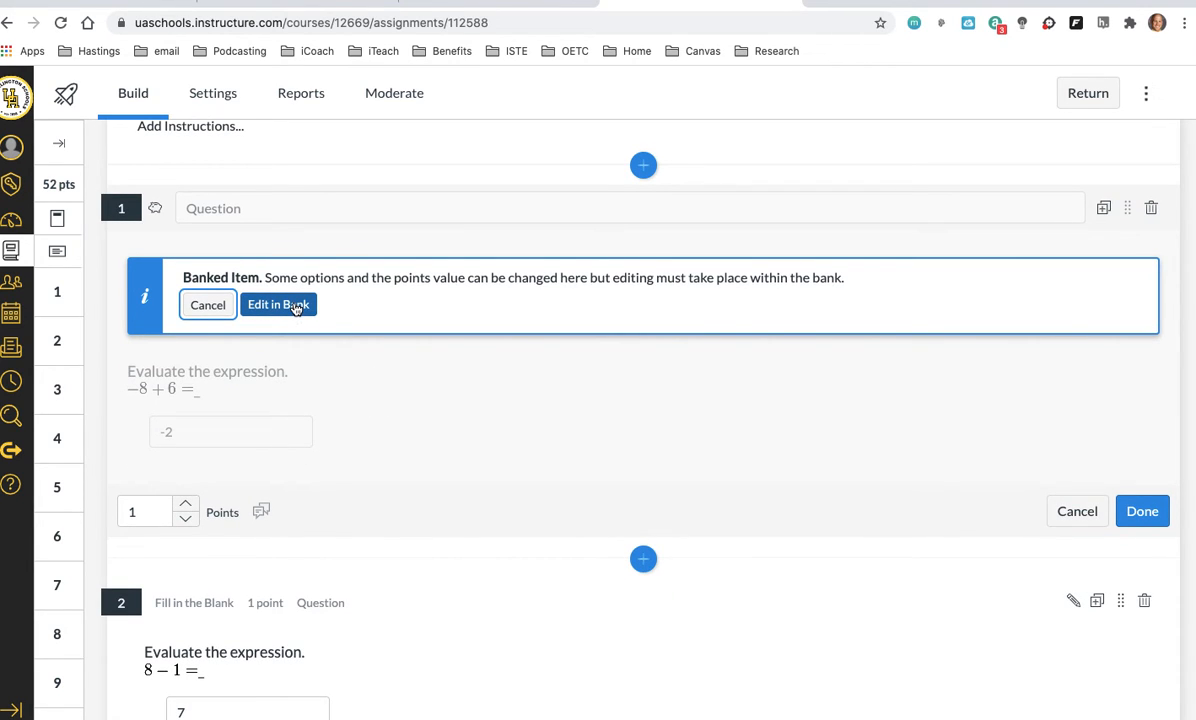
scroll(534, 419, down, 5)
click(1073, 352)
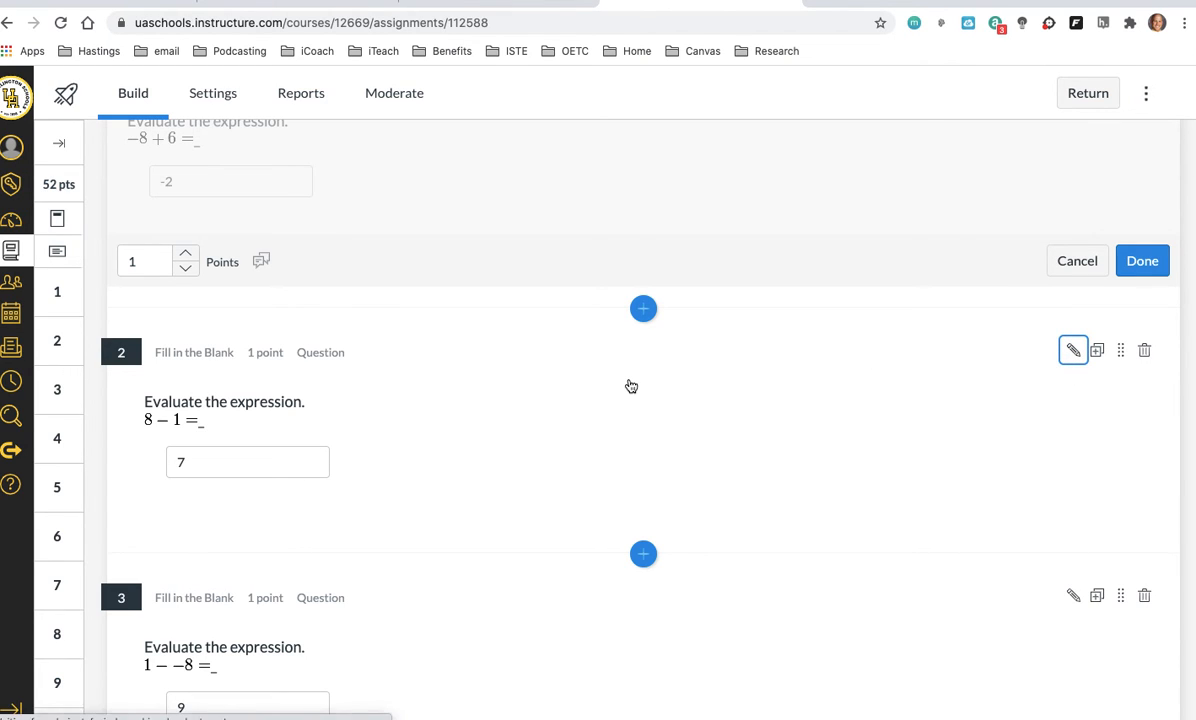
scroll(406, 408, down, 3)
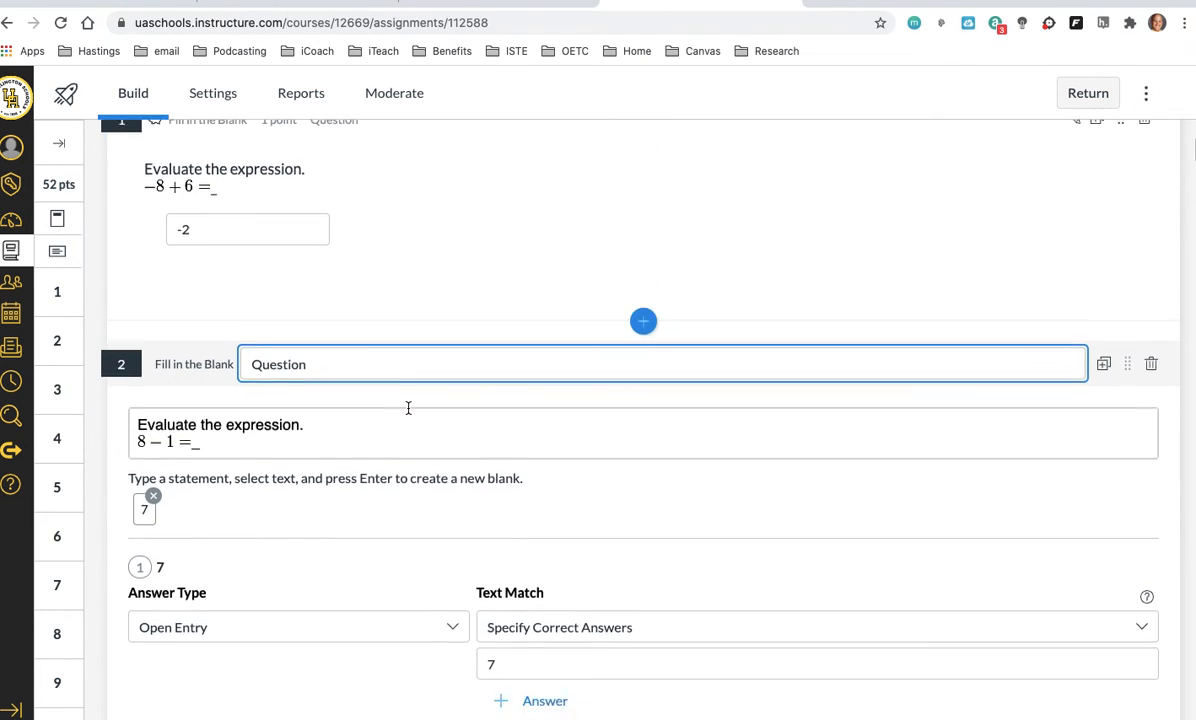
click(157, 585)
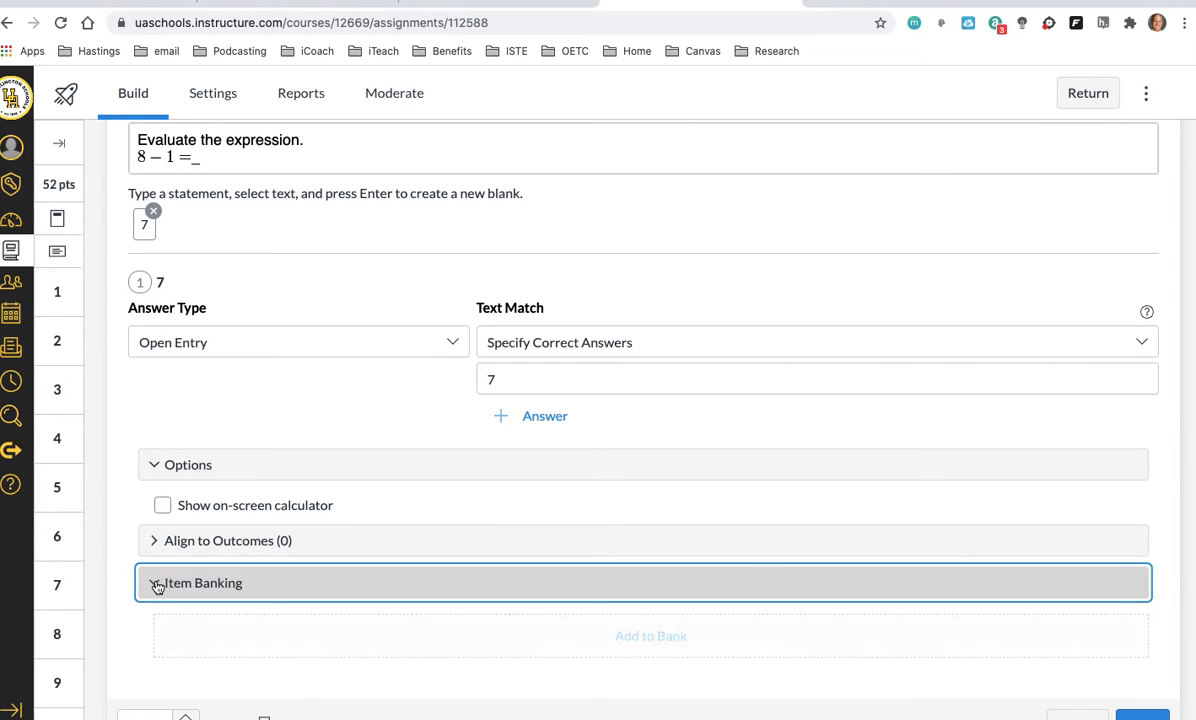
scroll(540, 560, down, 1)
click(640, 578)
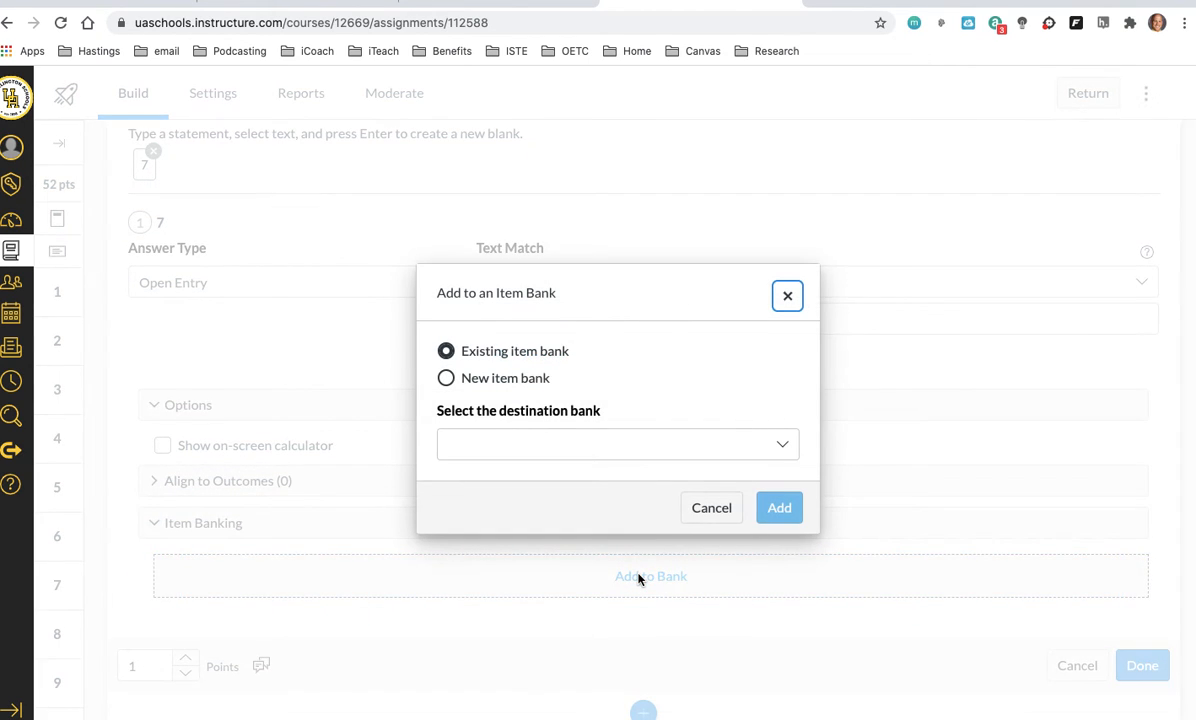
click(782, 448)
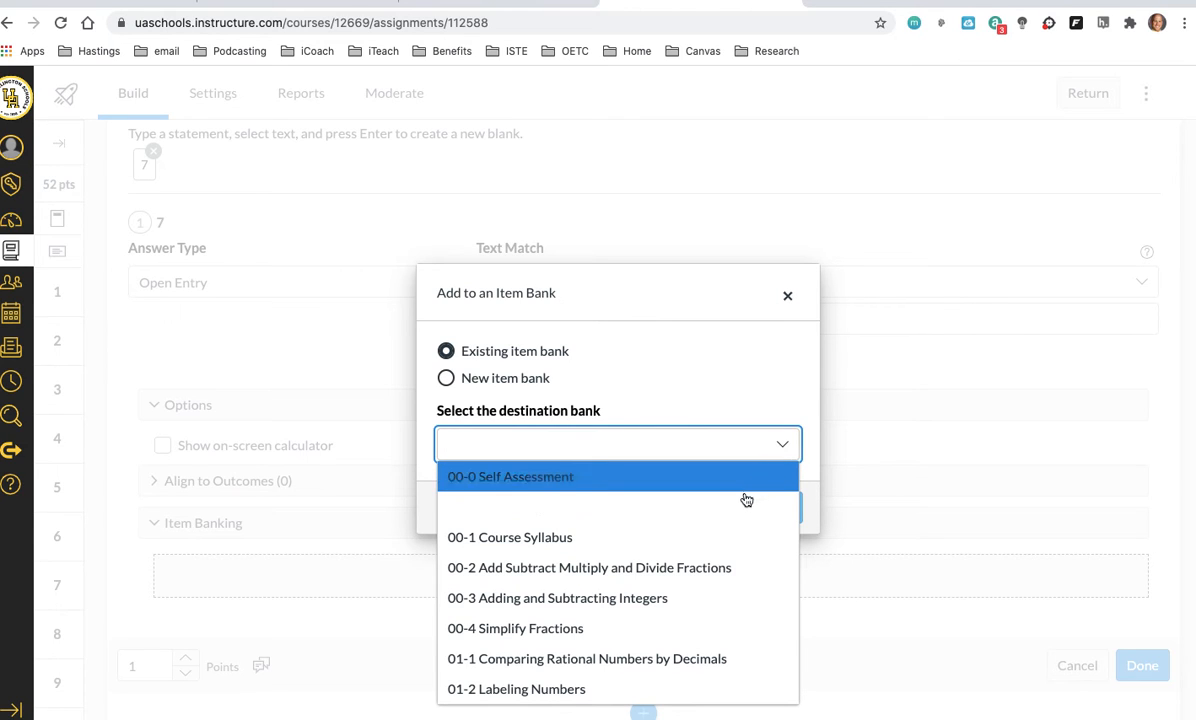
scroll(740, 512, down, 20)
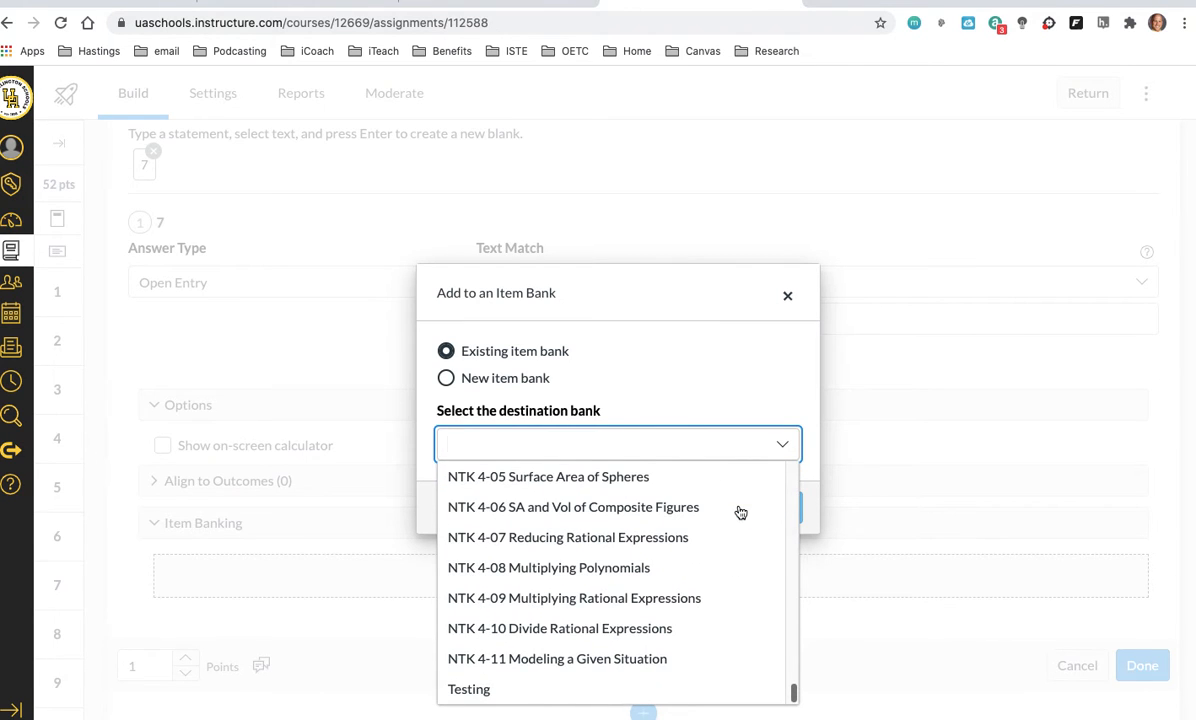
click(480, 689)
click(780, 509)
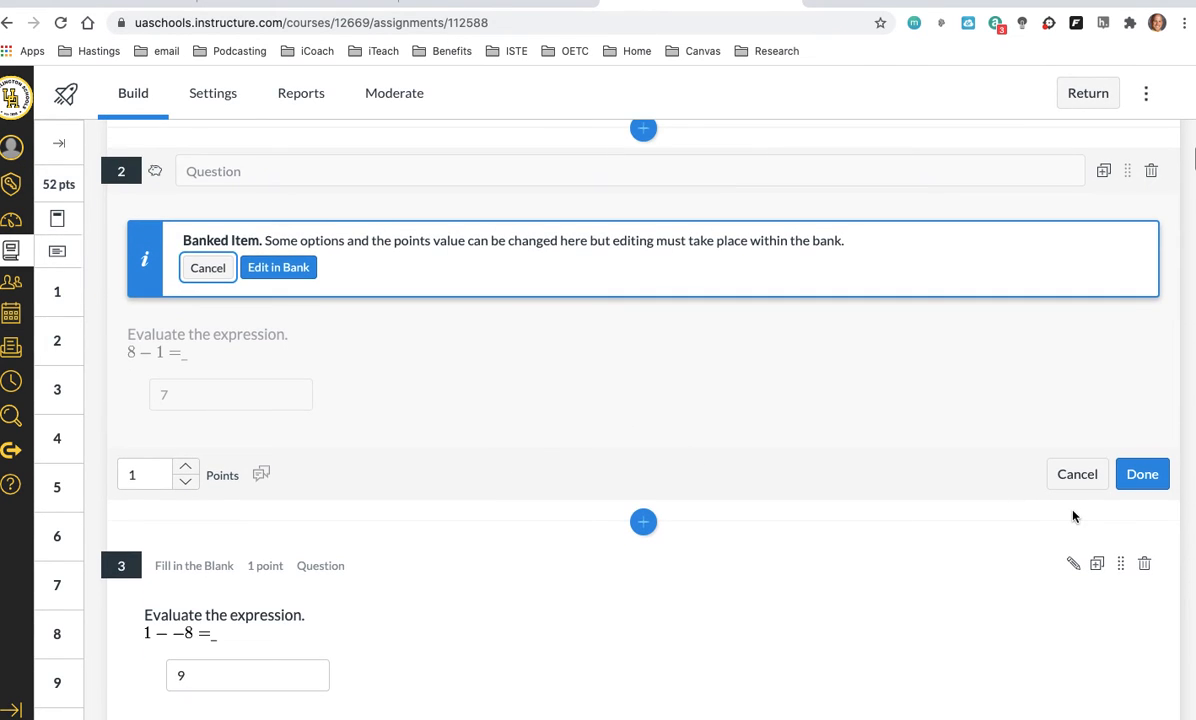
click(1138, 474)
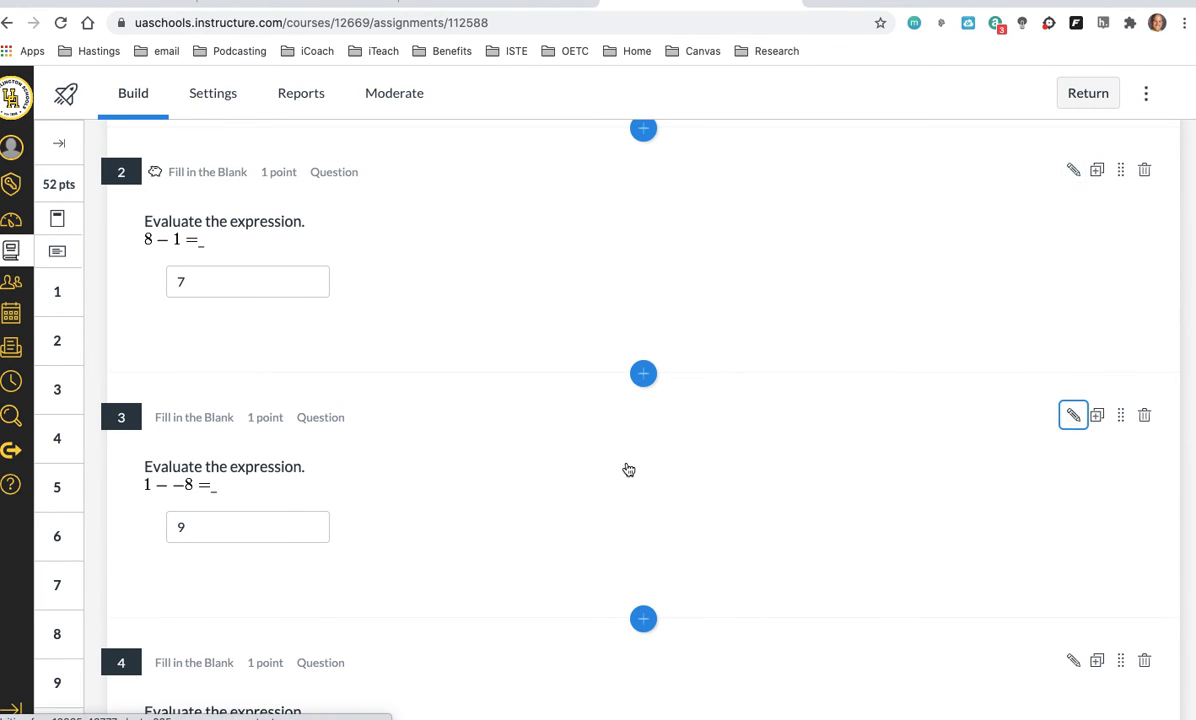
Step: Edit question 3 (1 − −8) and add it to the existing Testing item bank
click(310, 435)
scroll(310, 435, down, 5)
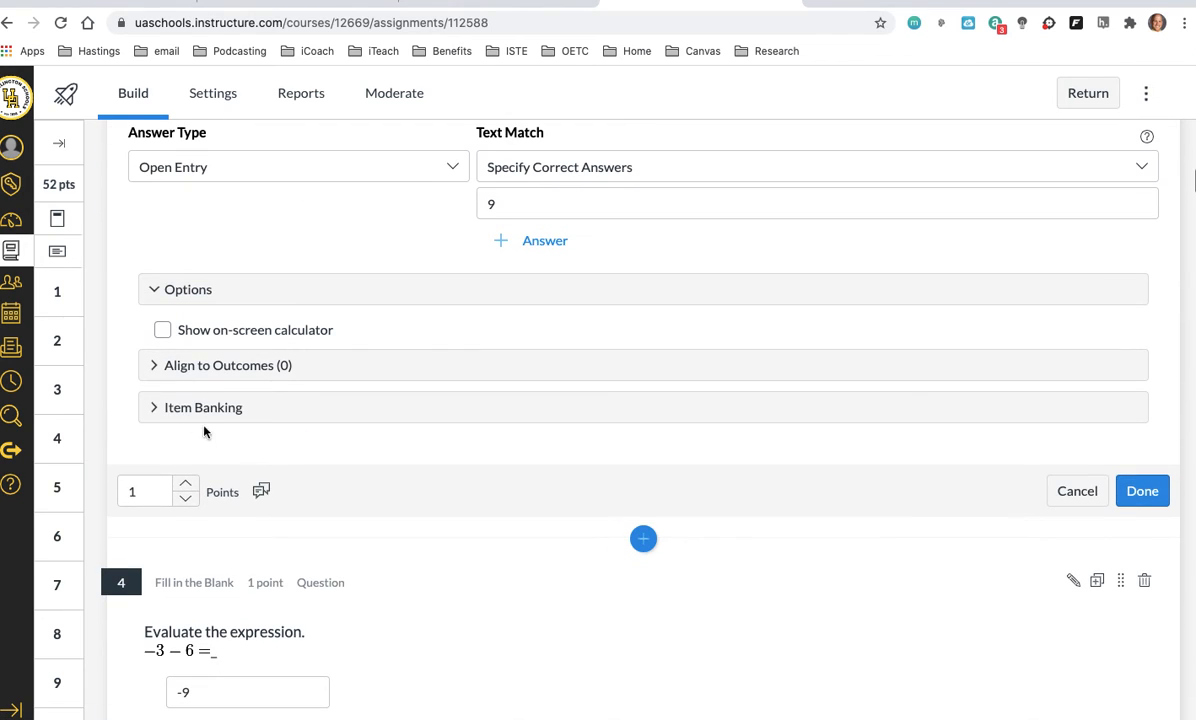
click(203, 407)
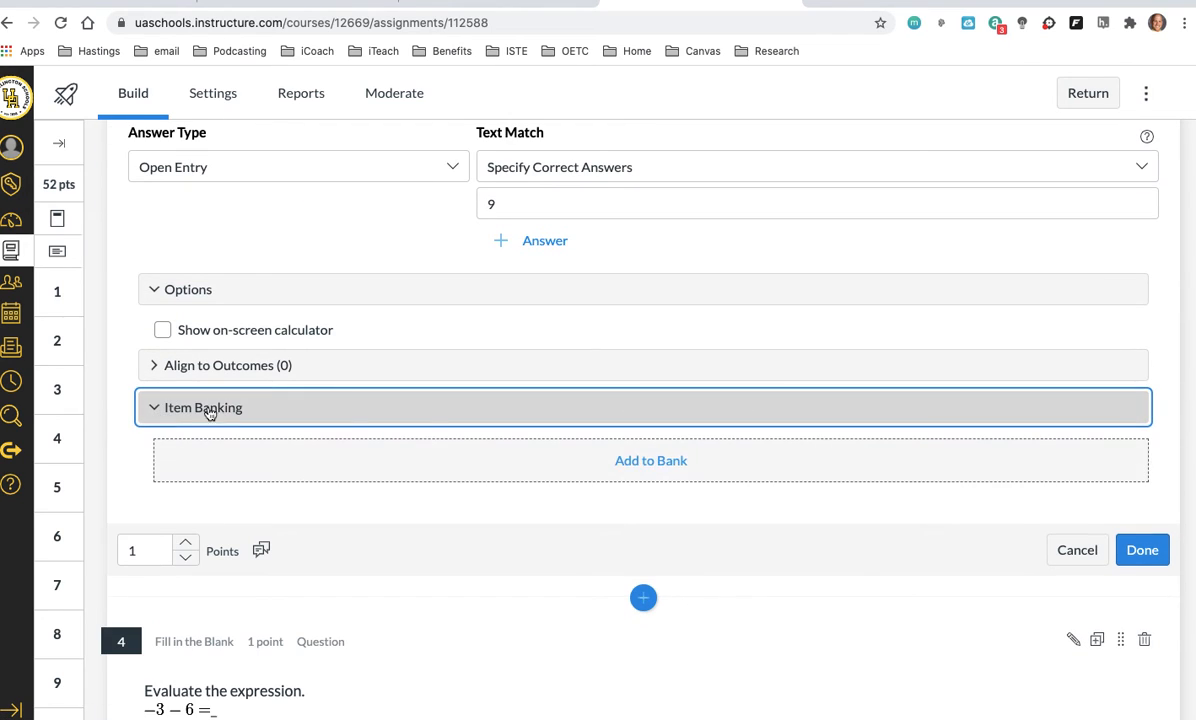
click(627, 466)
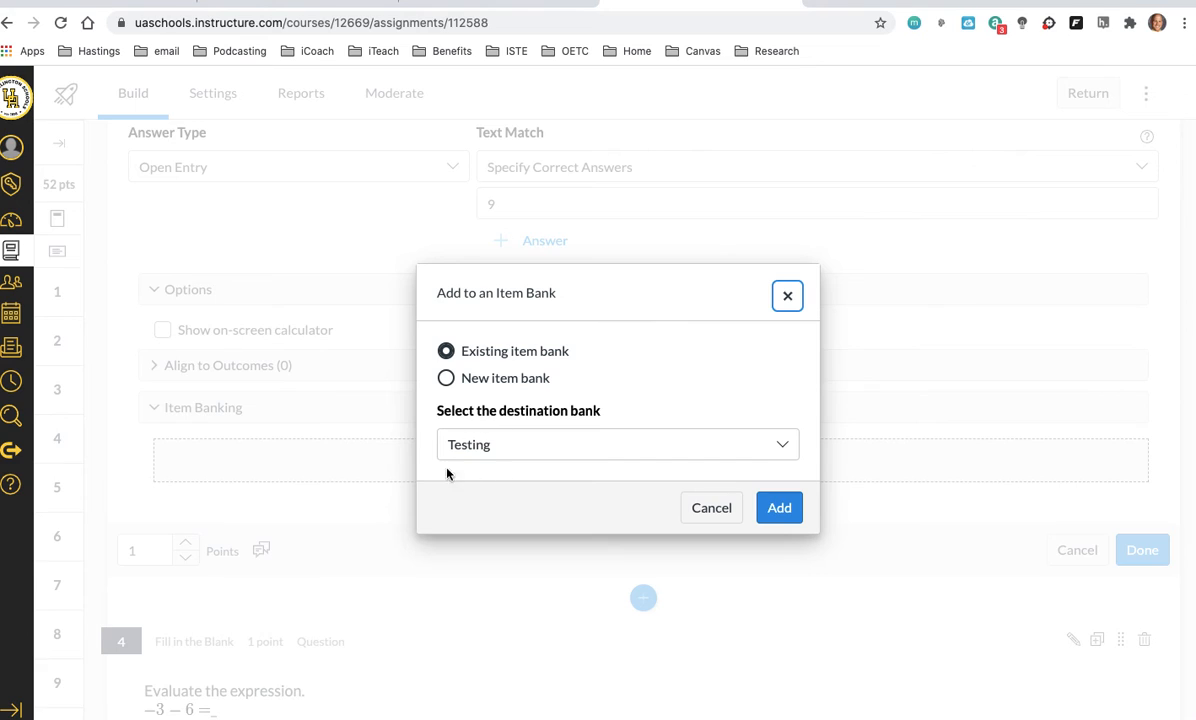
click(792, 517)
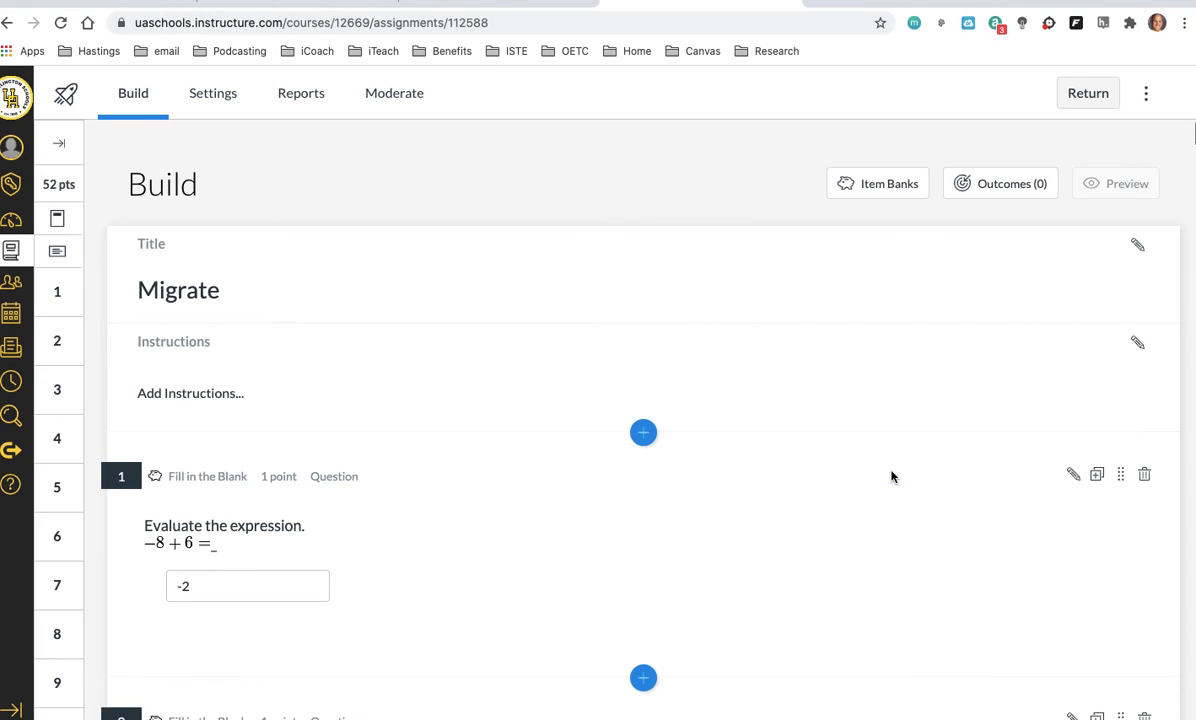
Step: Open the list of item banks, go to its page 5, and open the Testing bank
click(873, 184)
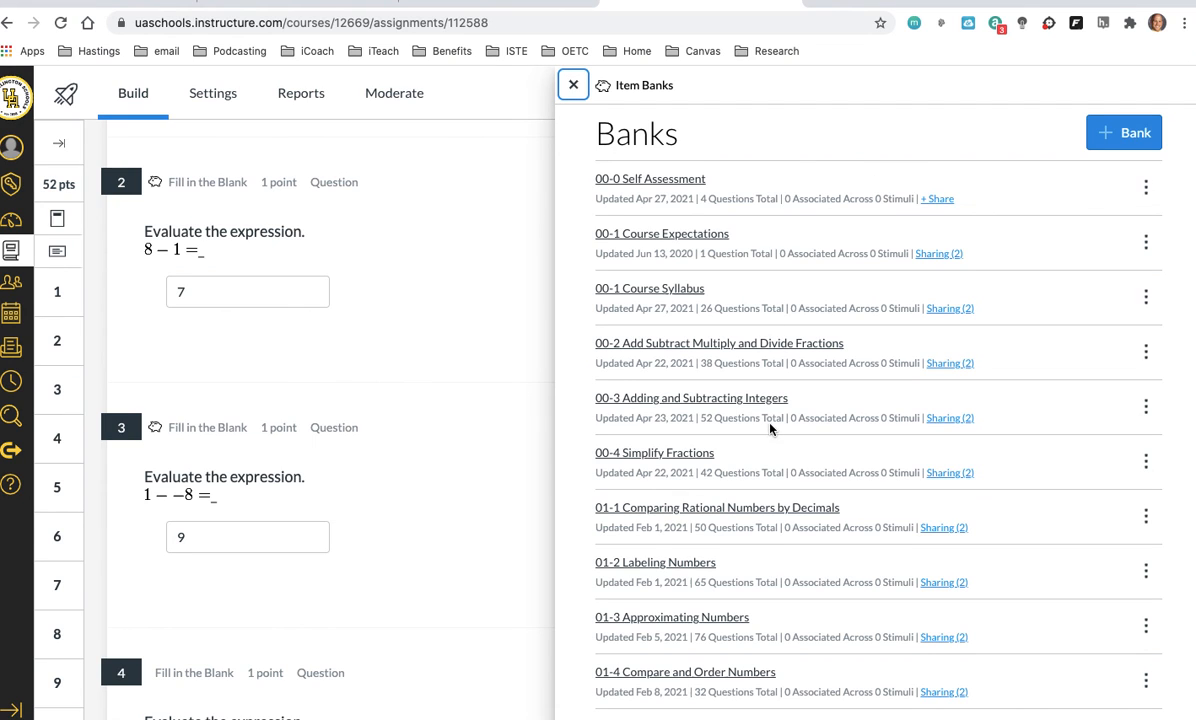
scroll(770, 428, down, 15)
click(935, 705)
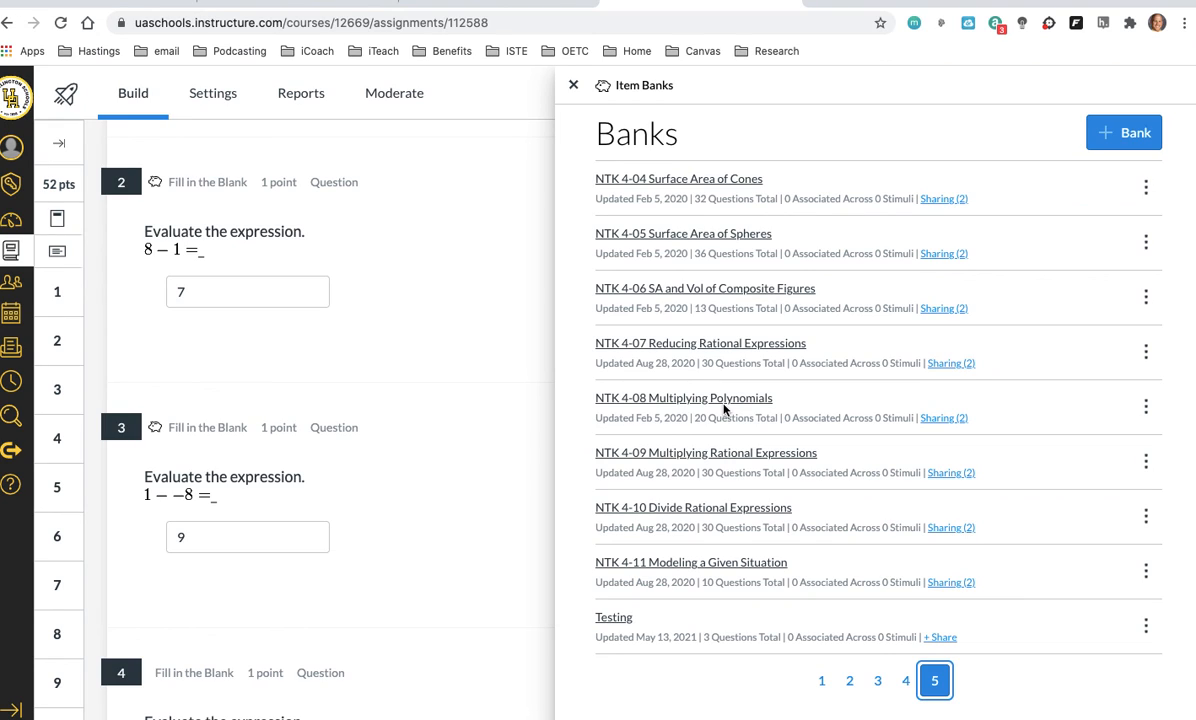
click(614, 618)
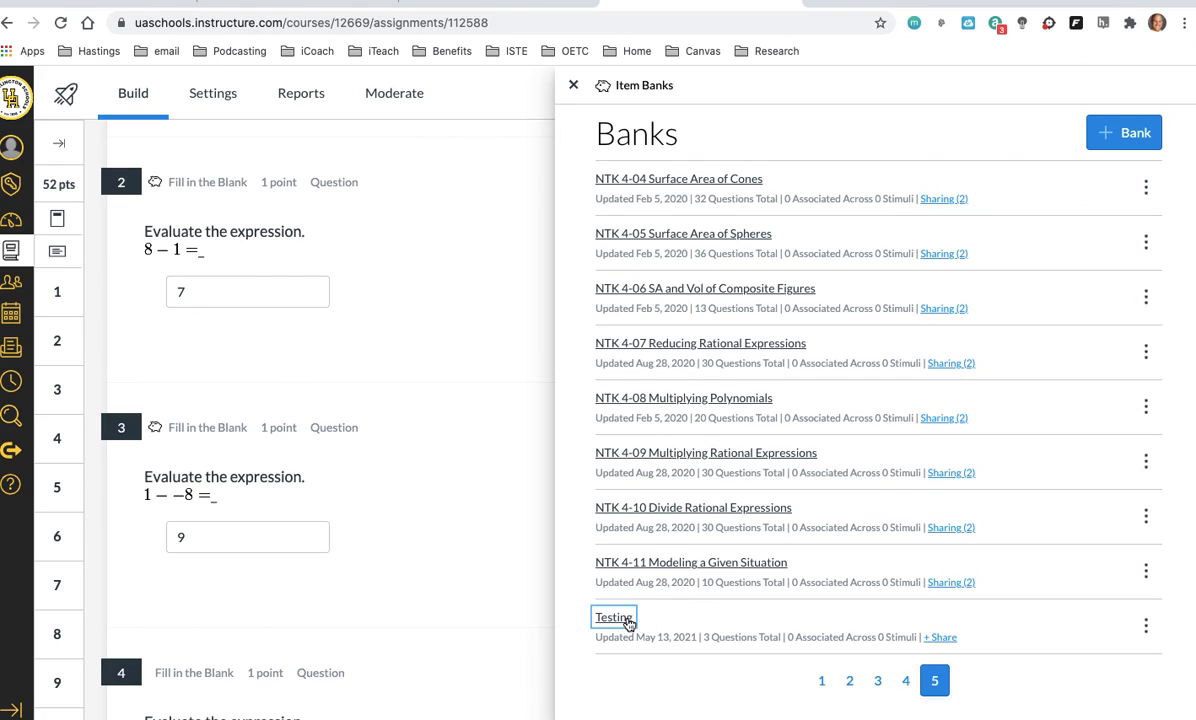